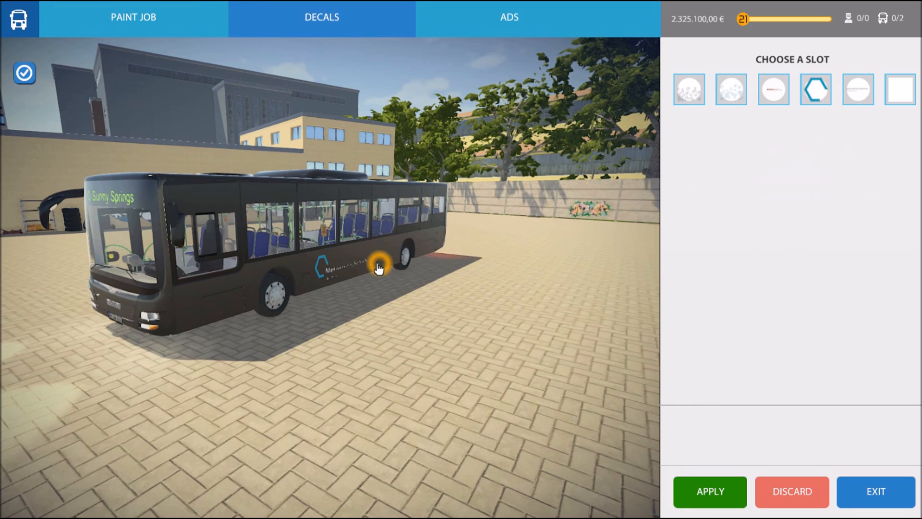
- Orbit the camera around the bus to view its decals from the side and rear
scroll(379, 267, "up", 4)
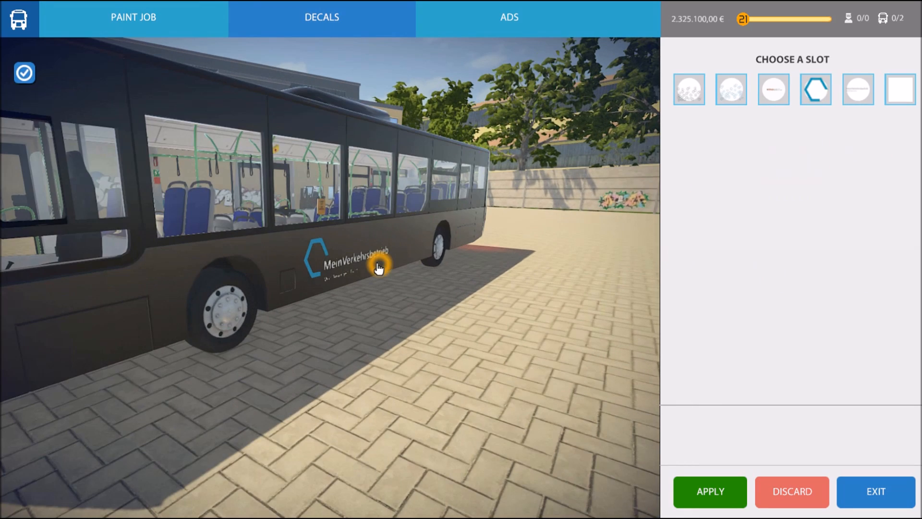
left_click_drag(395, 270, 365, 272)
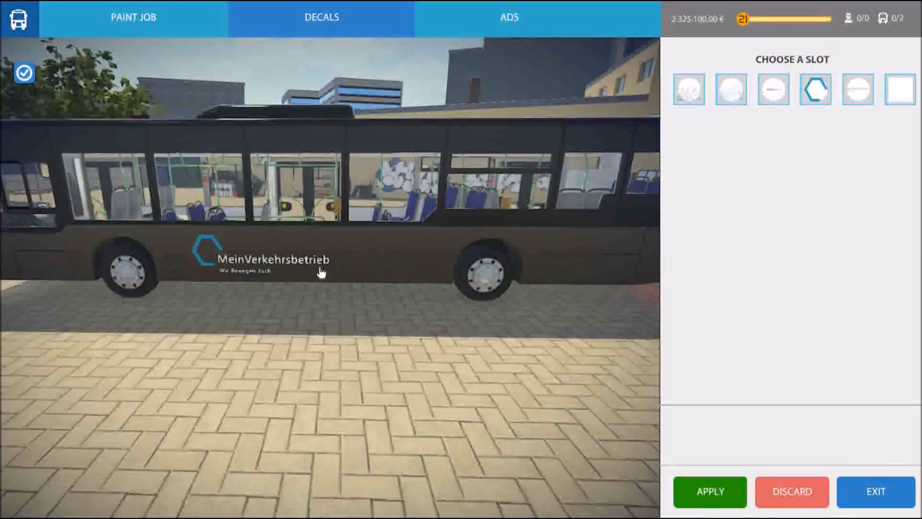
scroll(409, 289, "down", 5)
left_click_drag(445, 288, 329, 294)
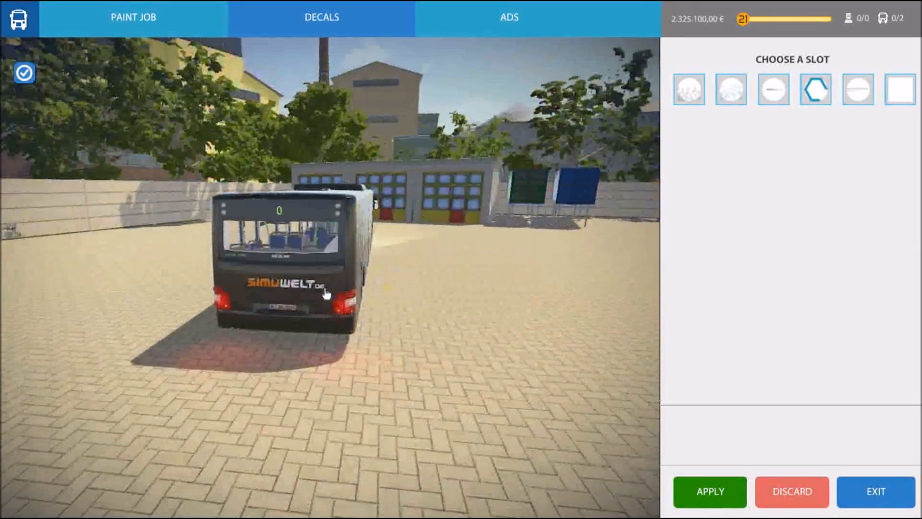
left_click_drag(407, 278, 226, 264)
left_click_drag(257, 294, 393, 286)
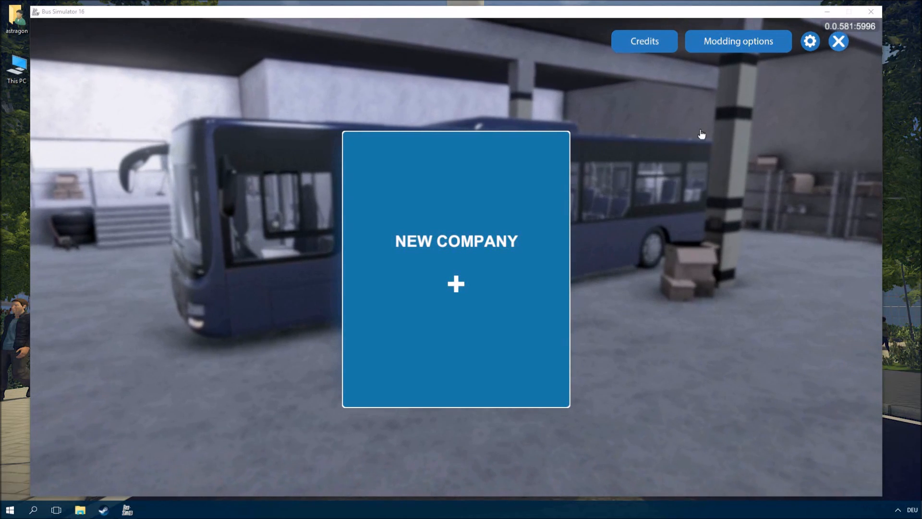
- Open the in-game Modding options and browse the game's local files through its Steam properties
left_click(734, 48)
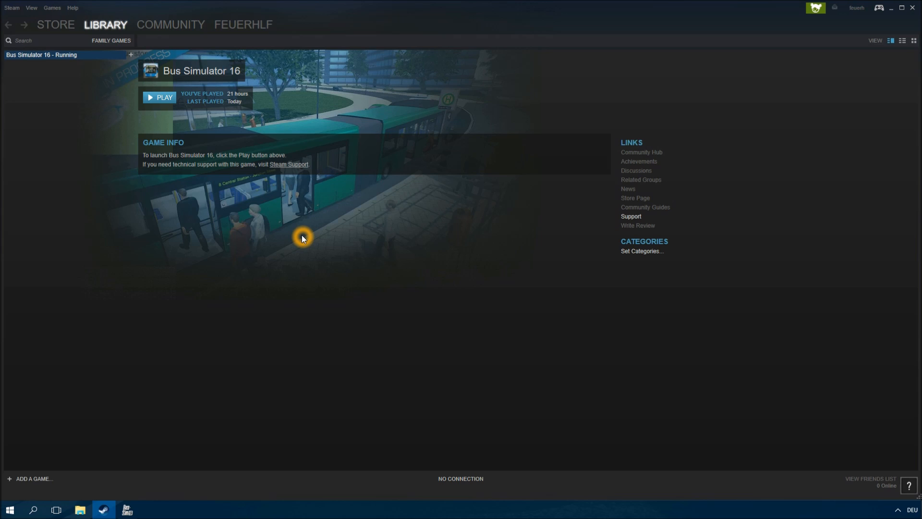
right_click(83, 59)
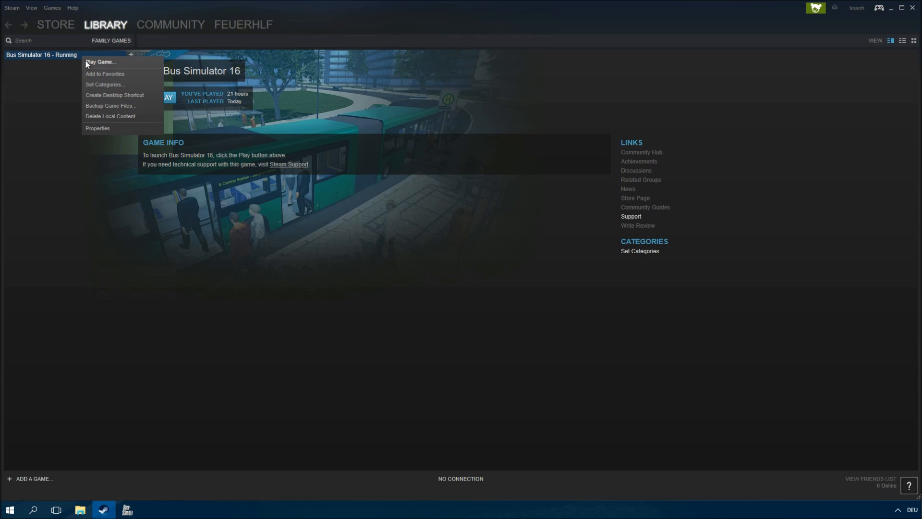
left_click(98, 128)
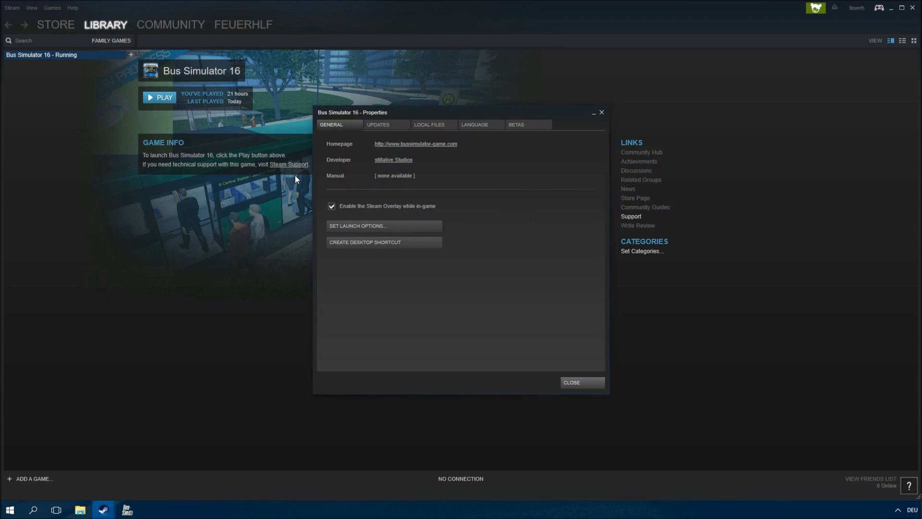
left_click(435, 130)
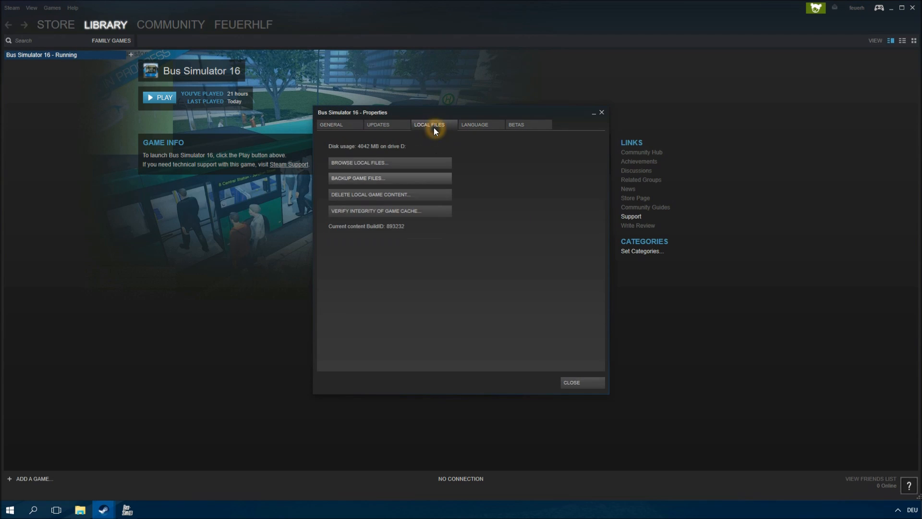
left_click(415, 164)
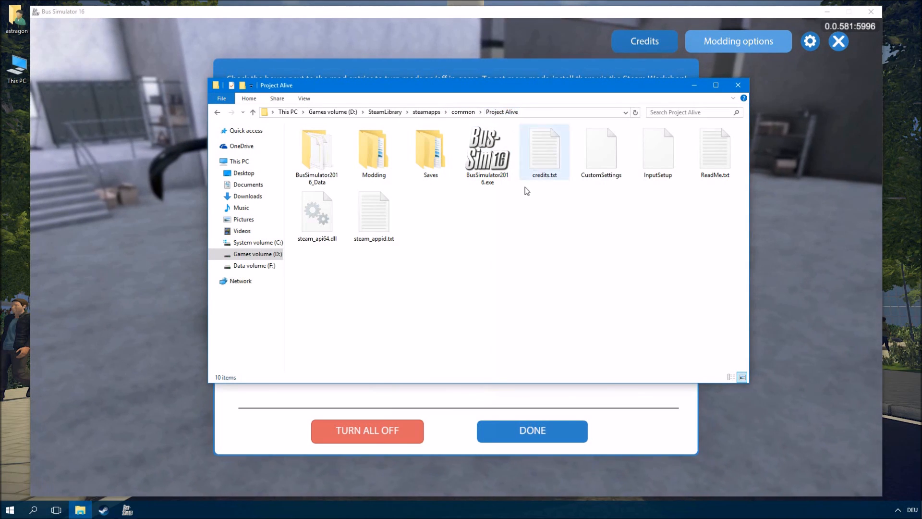
- Open the Modding folder and compare its Tutorial folders with the mod entries in the game's modding options
double_click(381, 173)
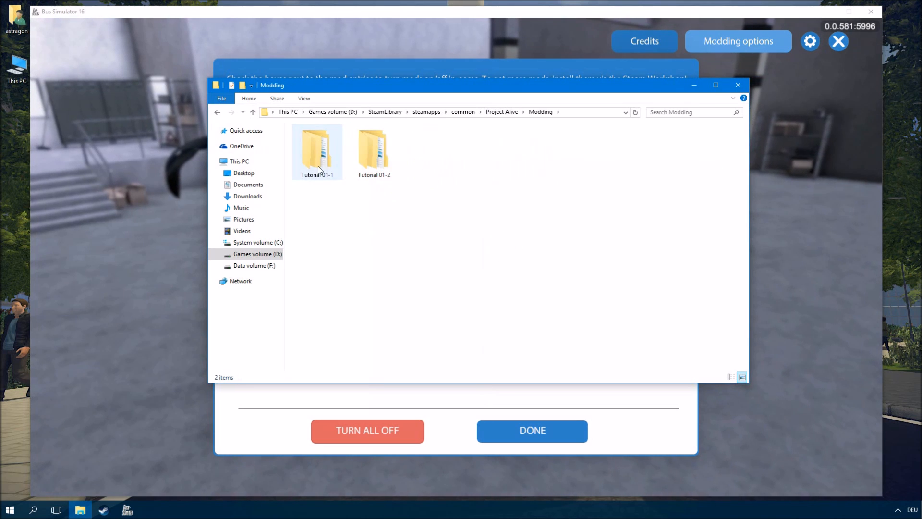
left_click(341, 164)
left_click(388, 230)
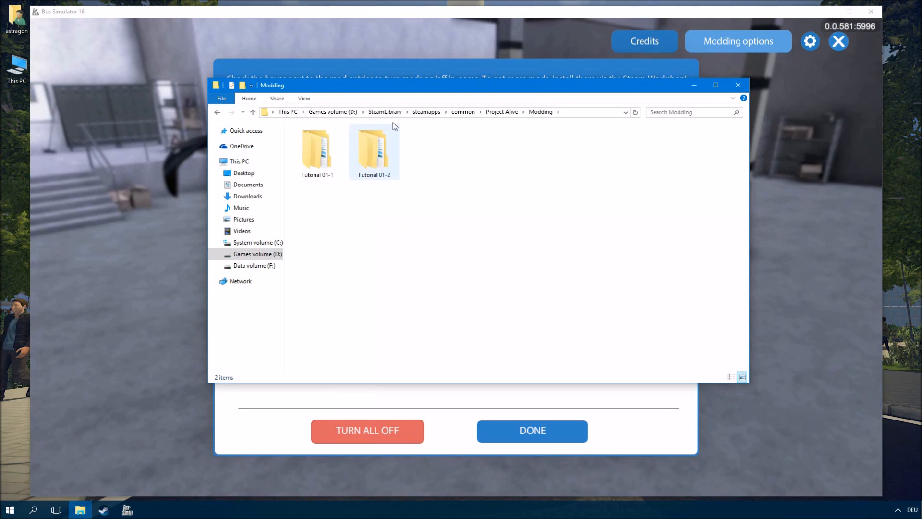
left_click(379, 23)
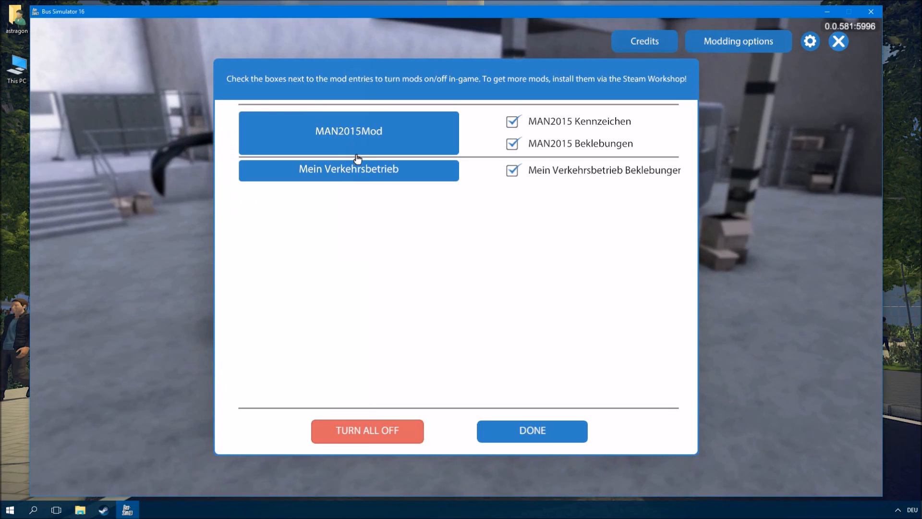
left_click(364, 193)
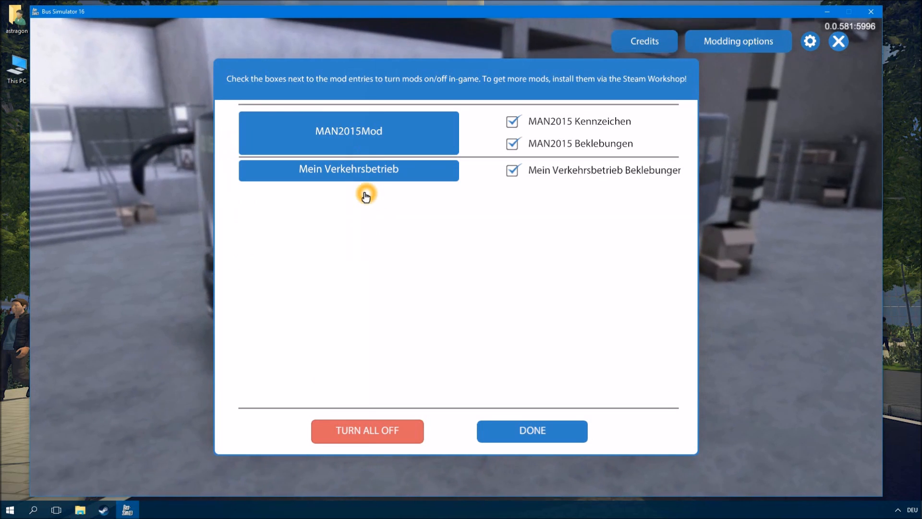
left_click(342, 151)
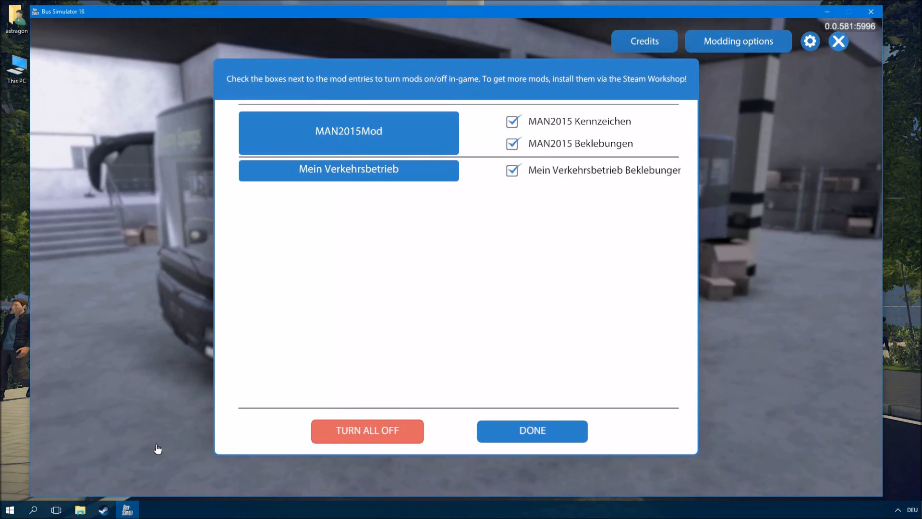
- Open the MAN2015Mod folder inside Tutorial 01-1
left_click(90, 509)
double_click(313, 161)
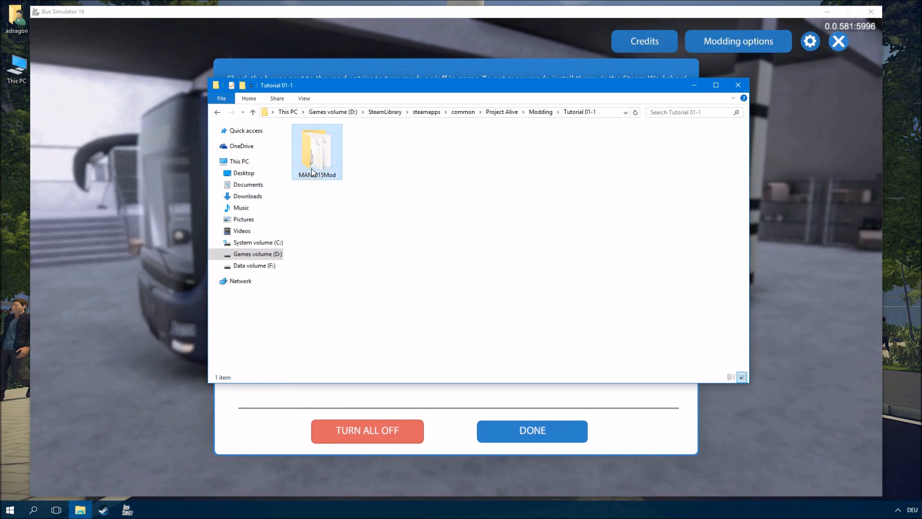
double_click(313, 166)
left_click(362, 220)
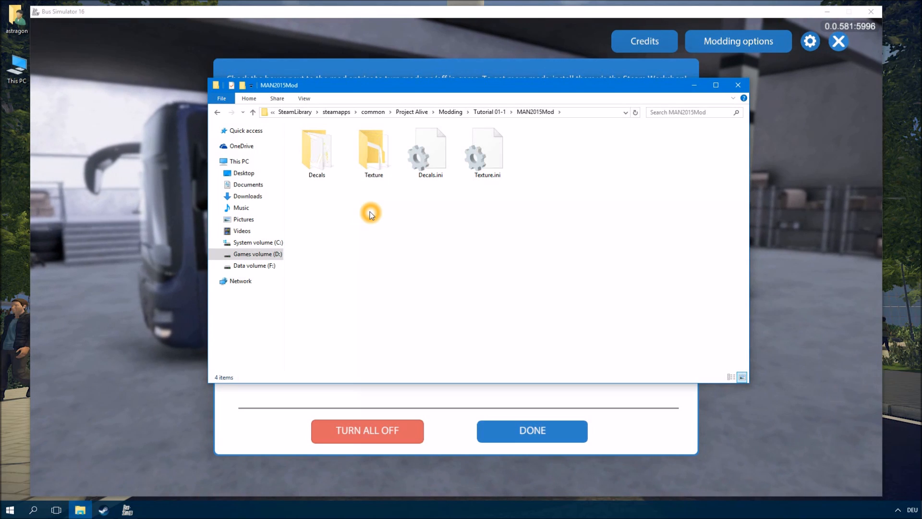
left_click(451, 111)
left_click(329, 160)
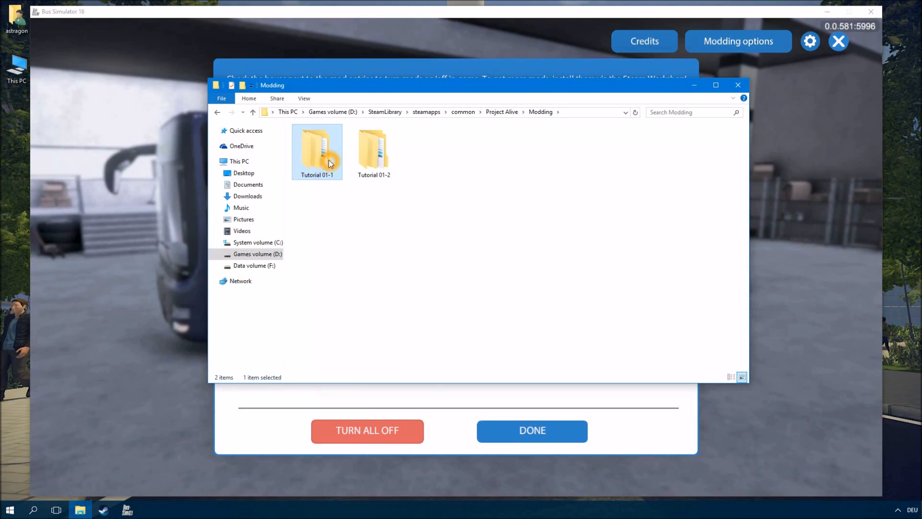
double_click(329, 159)
double_click(328, 159)
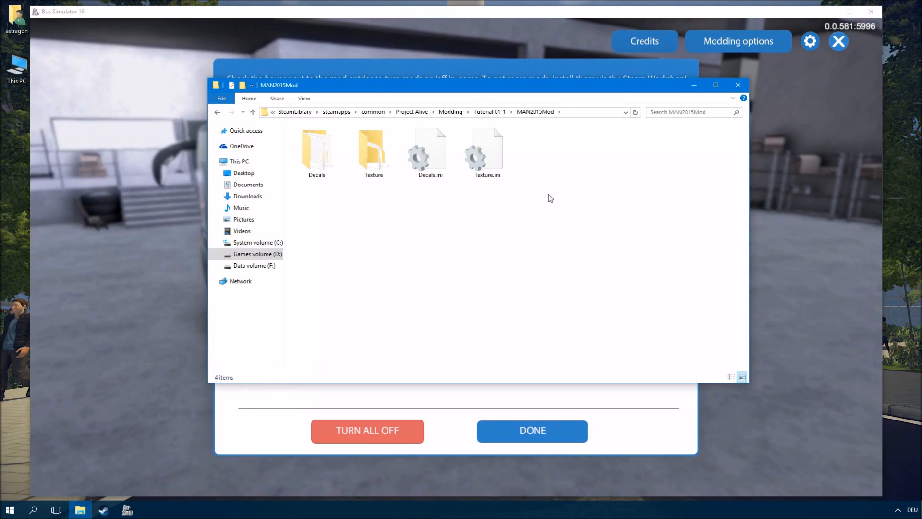
left_click(572, 199)
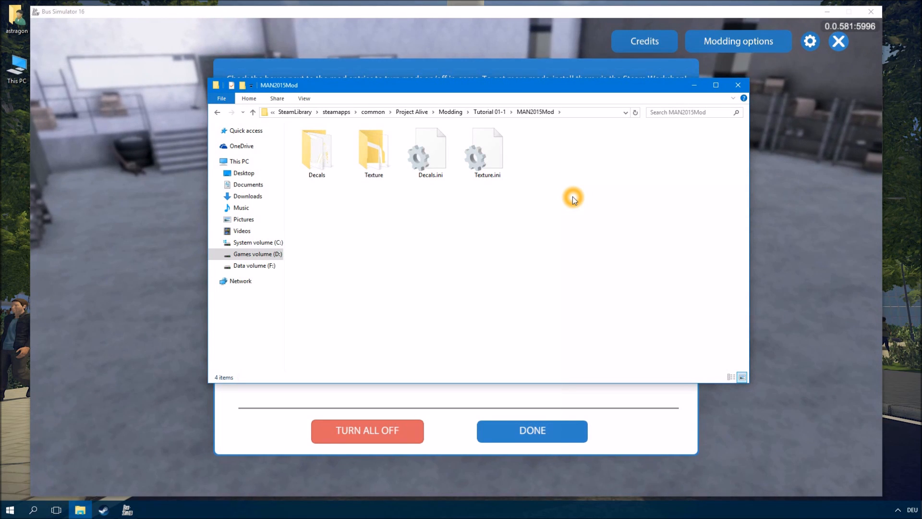
- Toggle the MAN2015 Kennzeichen and MAN2015 Beklebungen mod entries off and back on
key("alt+Tab")
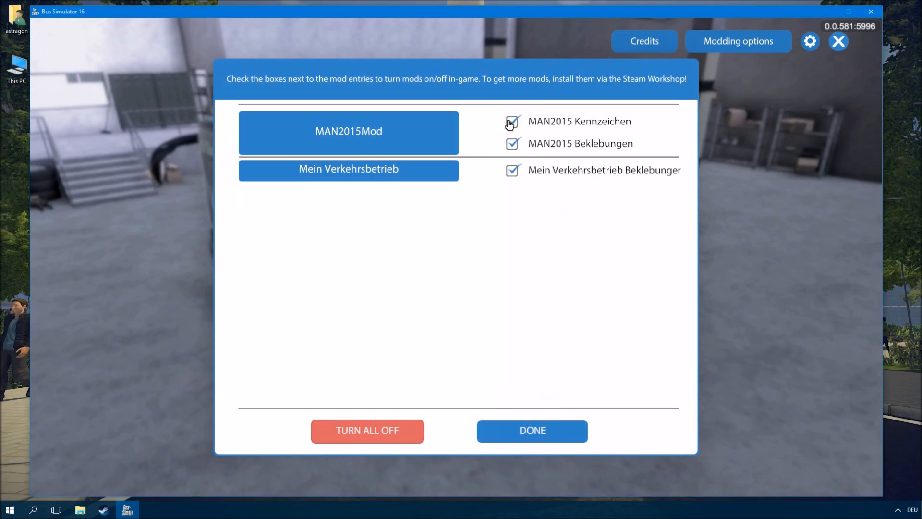
left_click(519, 144)
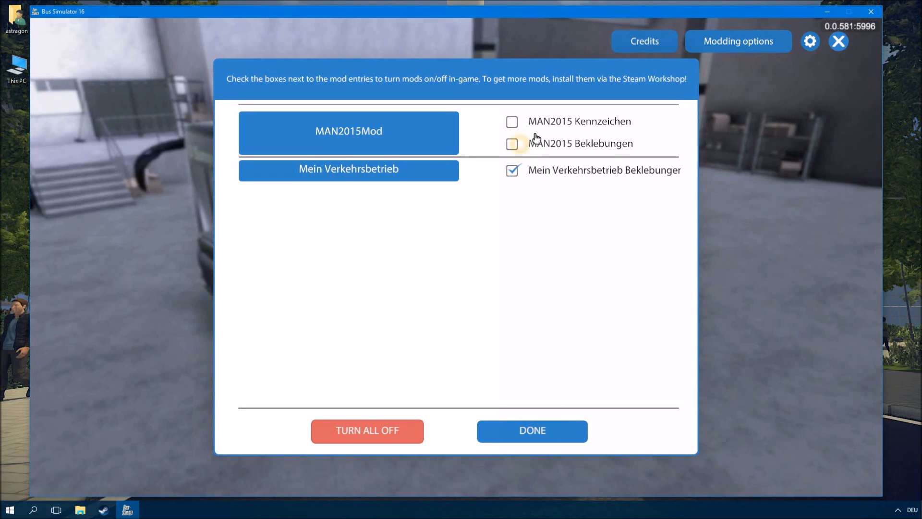
left_click(509, 121)
left_click(512, 144)
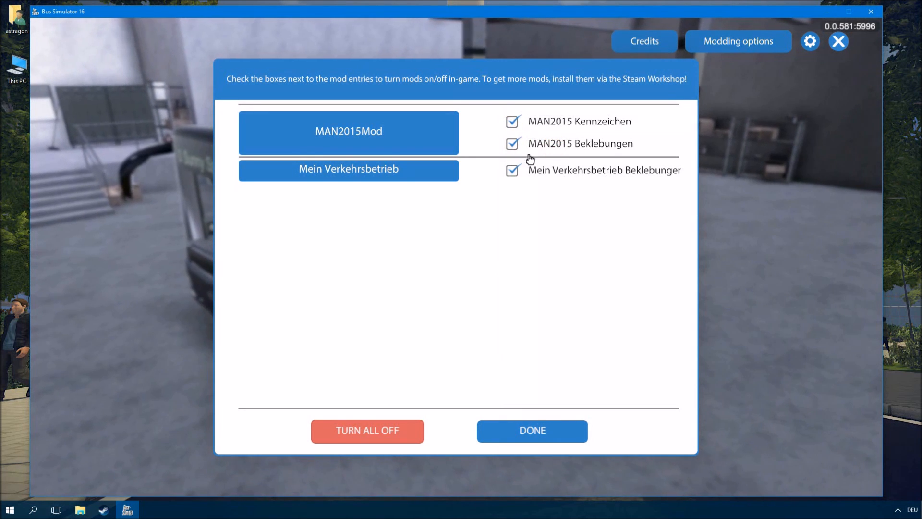
left_click(489, 173)
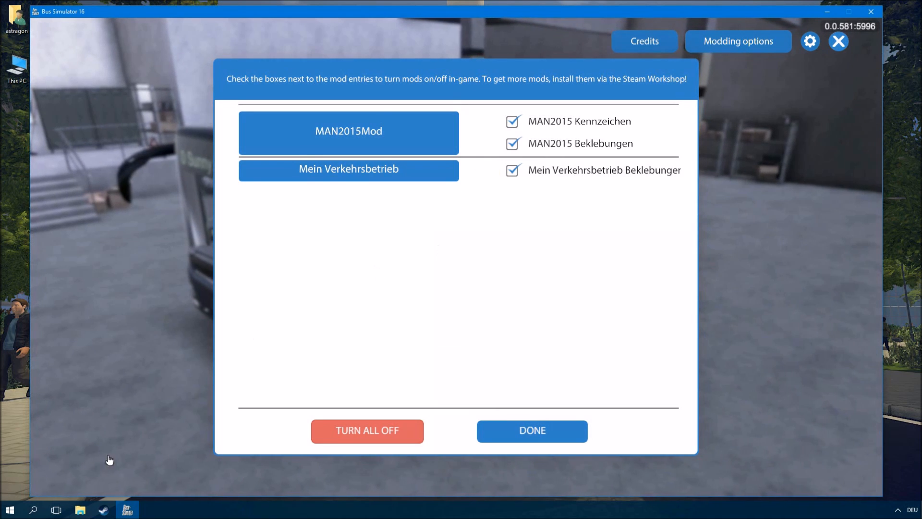
- Open Texture.ini from the MAN2015Mod folder in Notepad
left_click(83, 509)
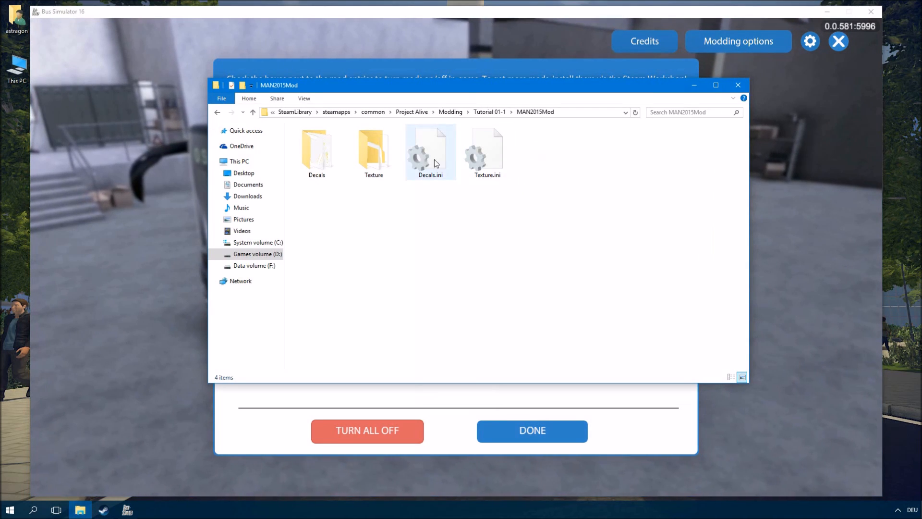
left_click(477, 160)
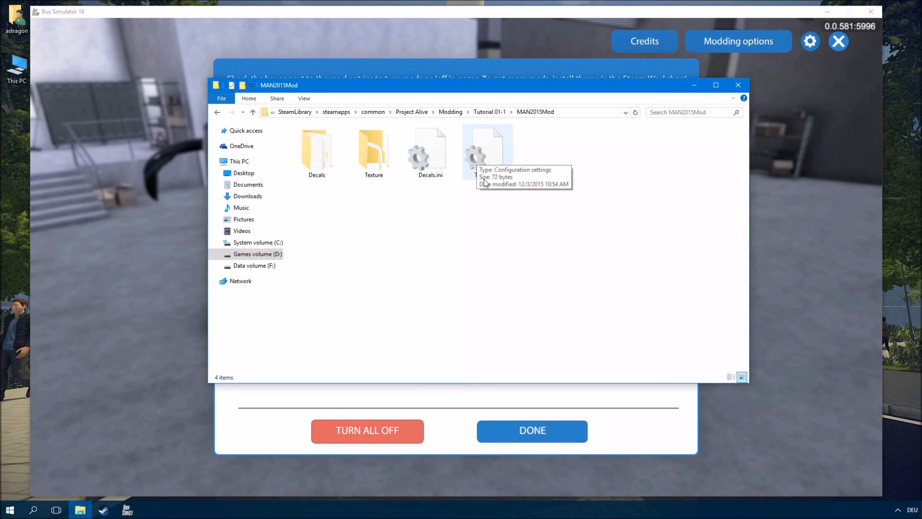
right_click(531, 172)
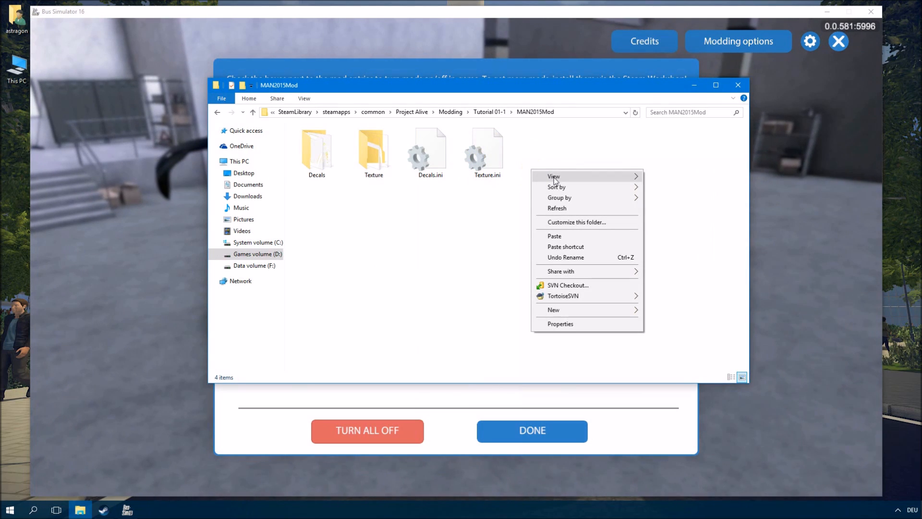
left_click(485, 157)
right_click(486, 157)
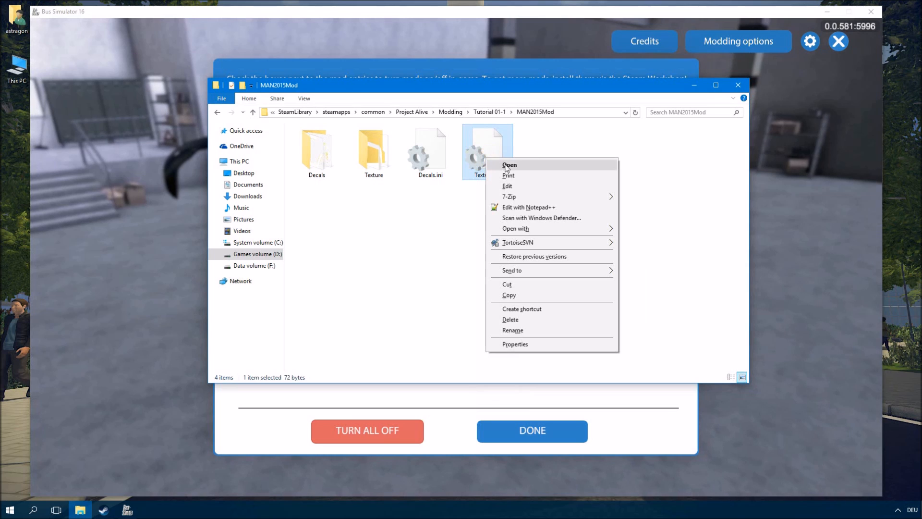
left_click(500, 161)
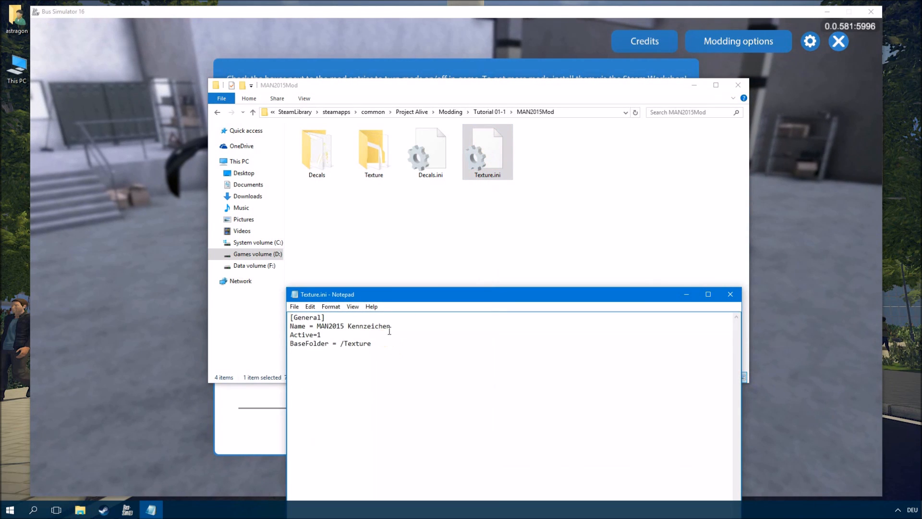
- Highlight the Name and Active lines in Texture.ini and compare them with the in-game mod list
left_click_drag(382, 329, 314, 329)
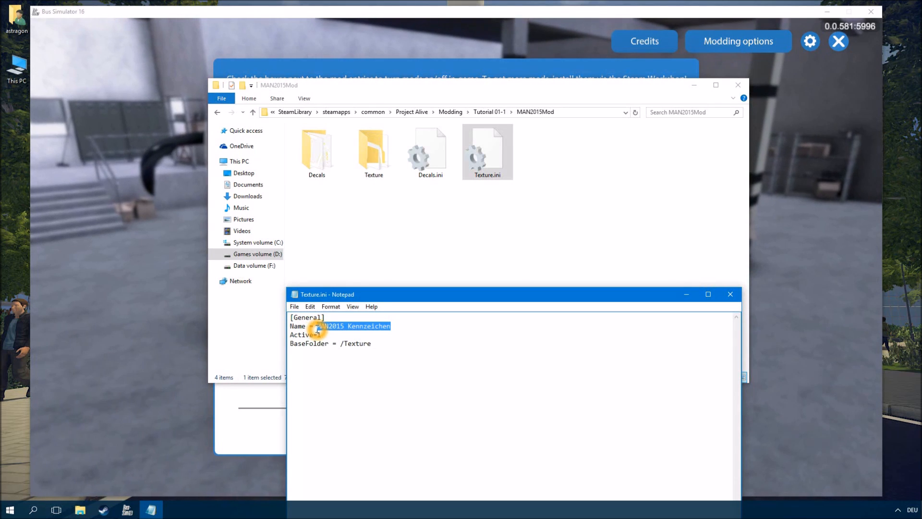
left_click(398, 345)
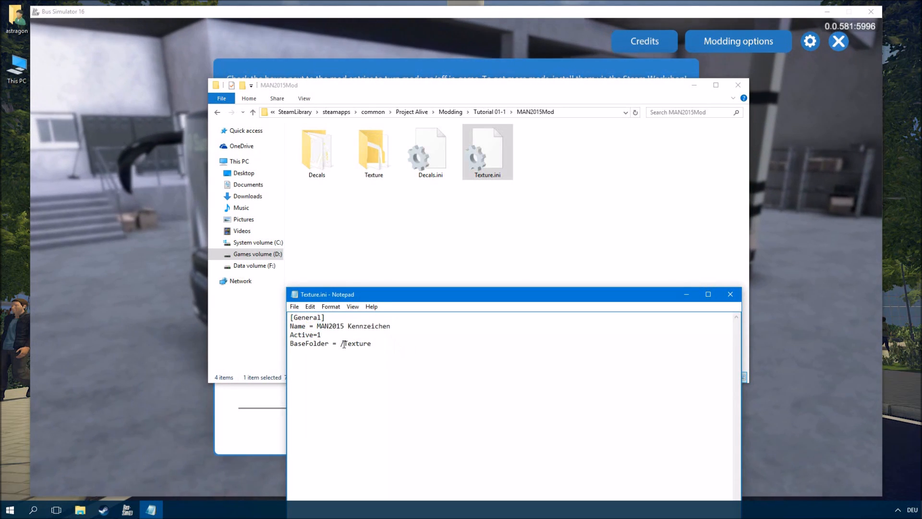
left_click_drag(321, 335, 290, 334)
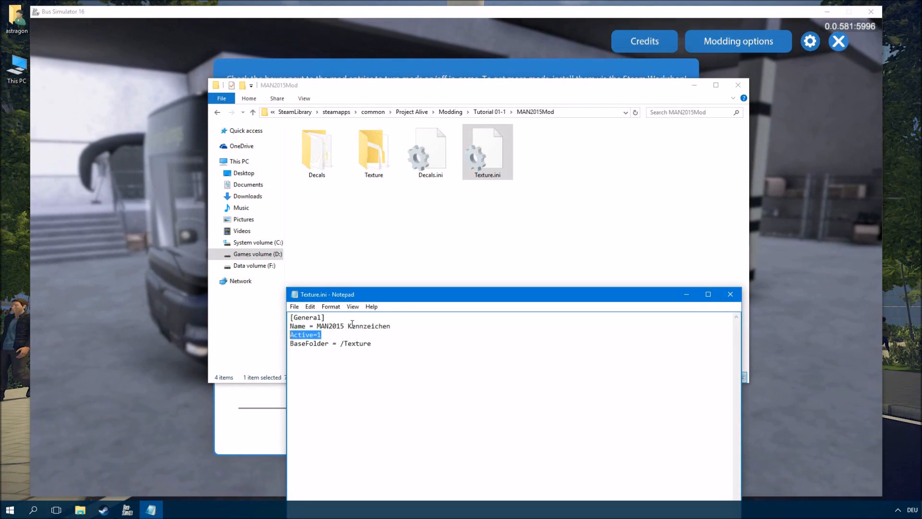
left_click(492, 56)
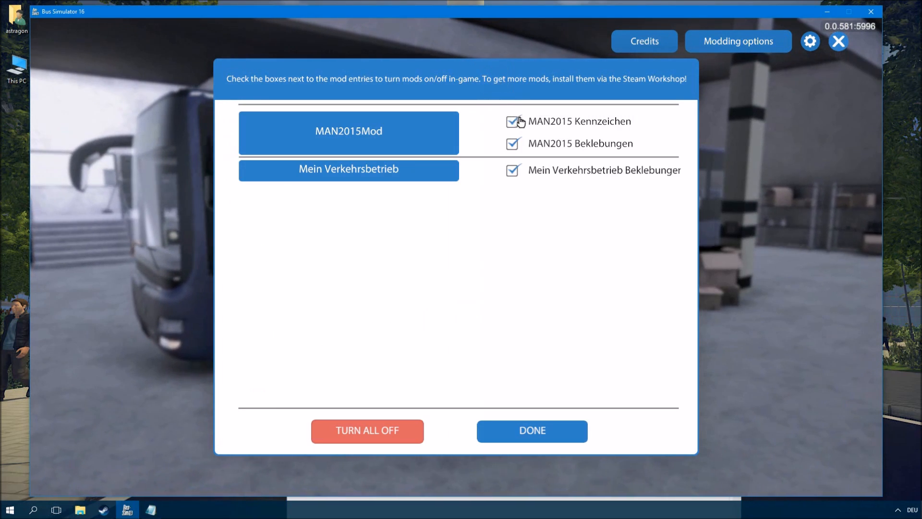
- Open the Texture folder of MAN2015Mod to view its license plate texture files
left_click(80, 508)
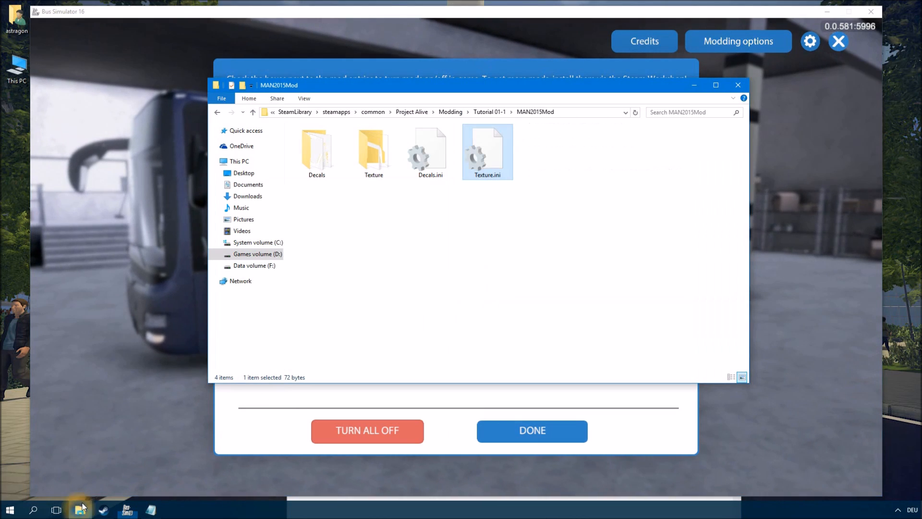
left_click(446, 221)
double_click(373, 150)
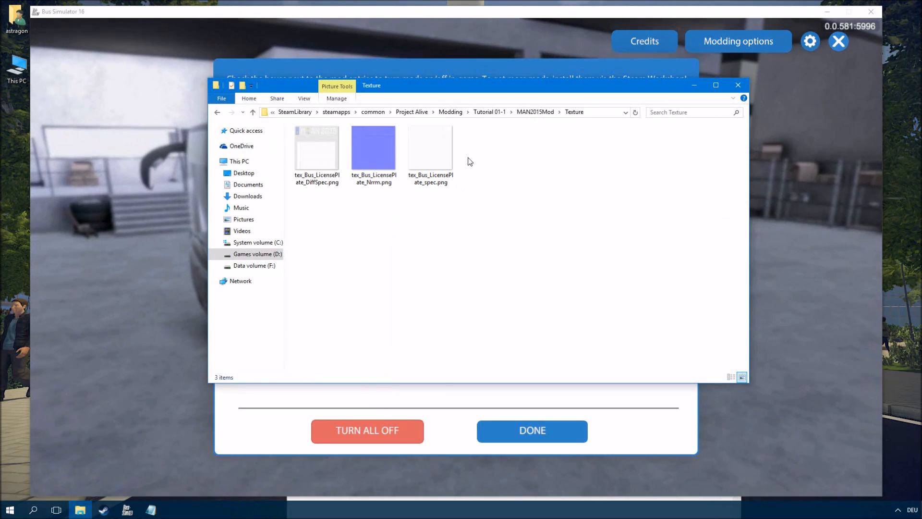
left_click(551, 237)
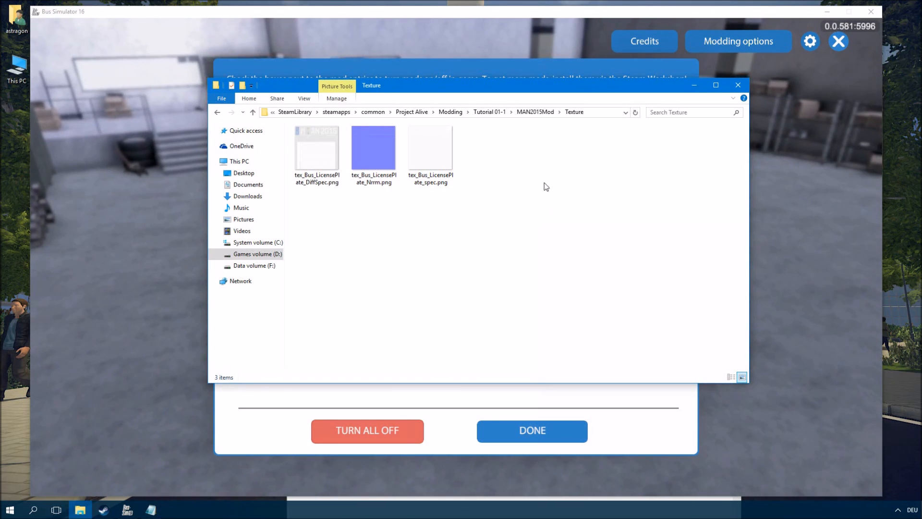
- Navigate from the MAN2015Mod folder to the Decals folder of the Mein Verkehrsbetrieb mod in Tutorial 01-2
left_click(536, 113)
left_click(454, 232)
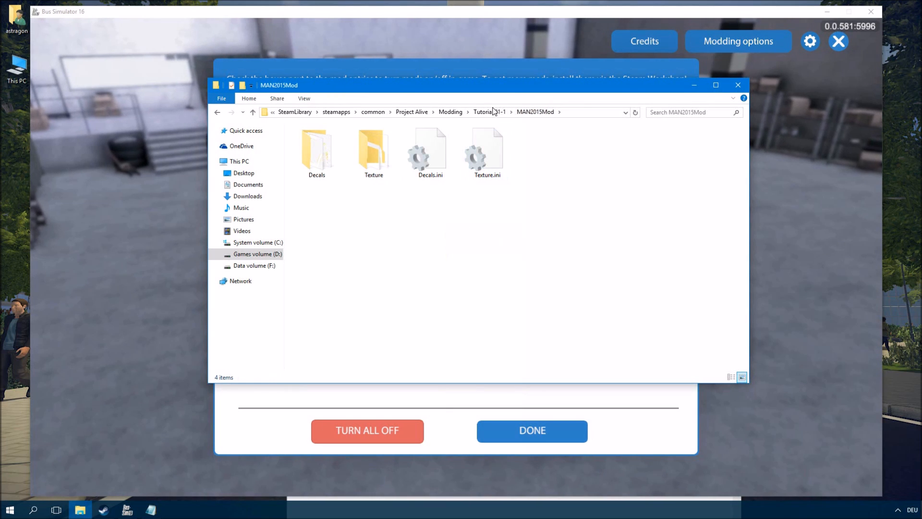
left_click(468, 113)
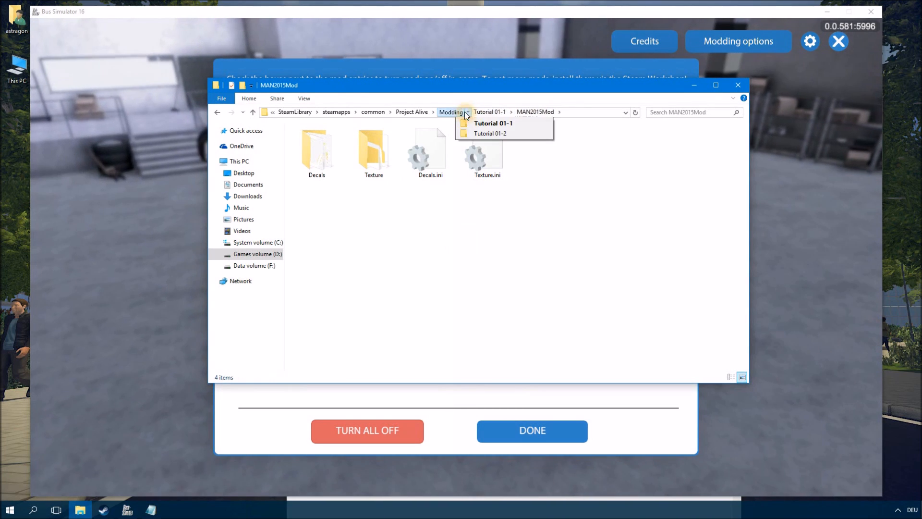
left_click(480, 133)
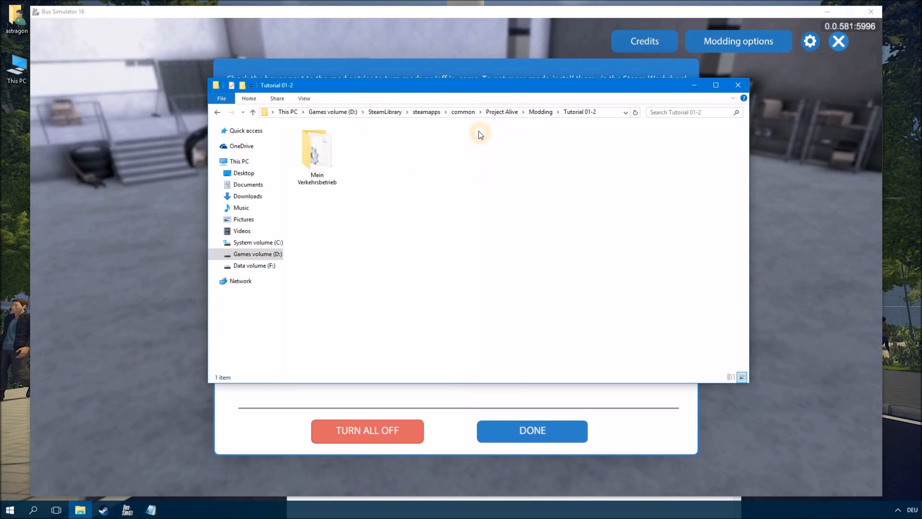
double_click(324, 175)
double_click(323, 171)
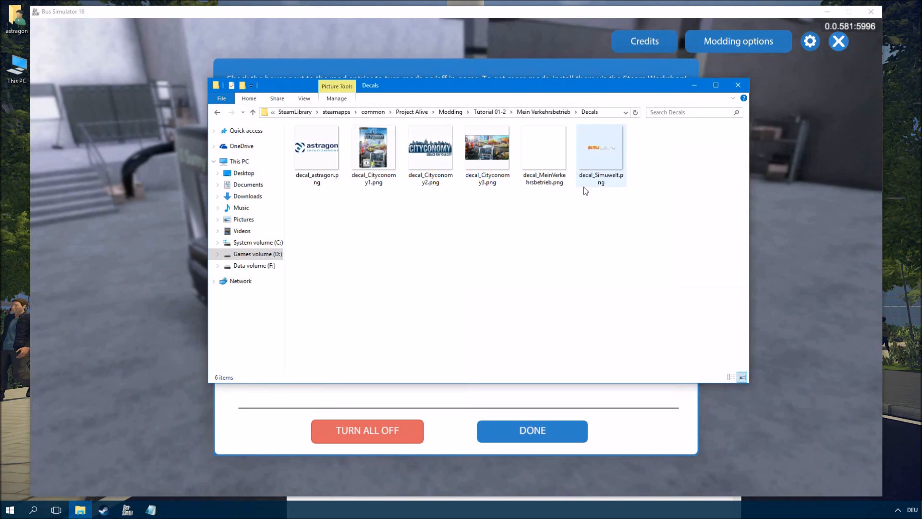
- Open decal_MeinVerkehrsbetrieb.png with paint.net
left_click(547, 165)
right_click(547, 166)
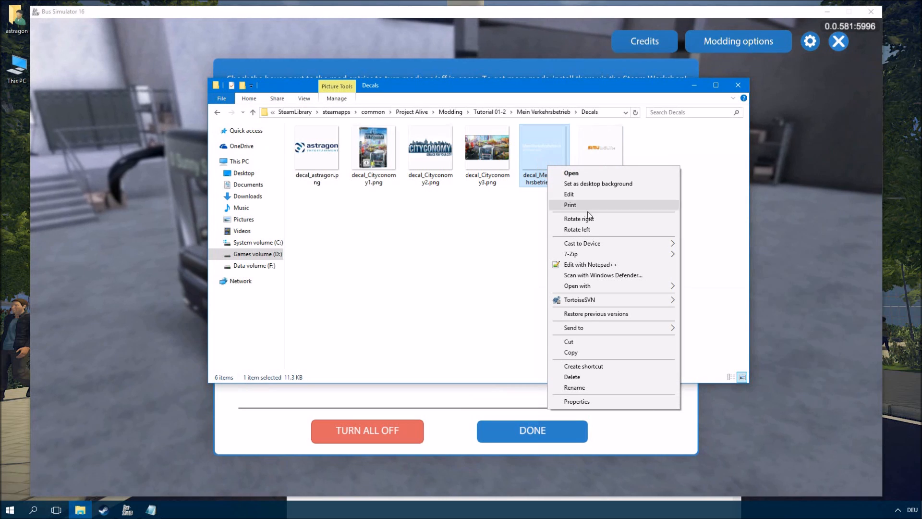
left_click(578, 286)
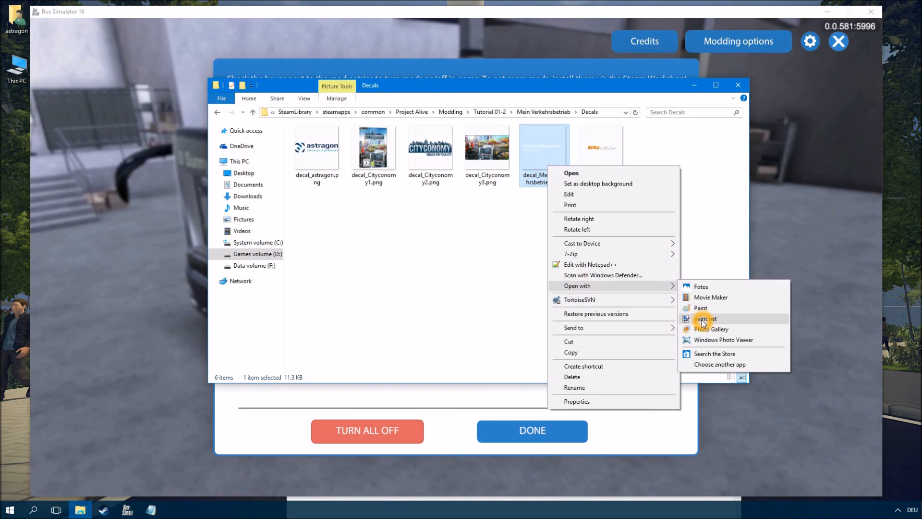
left_click(702, 319)
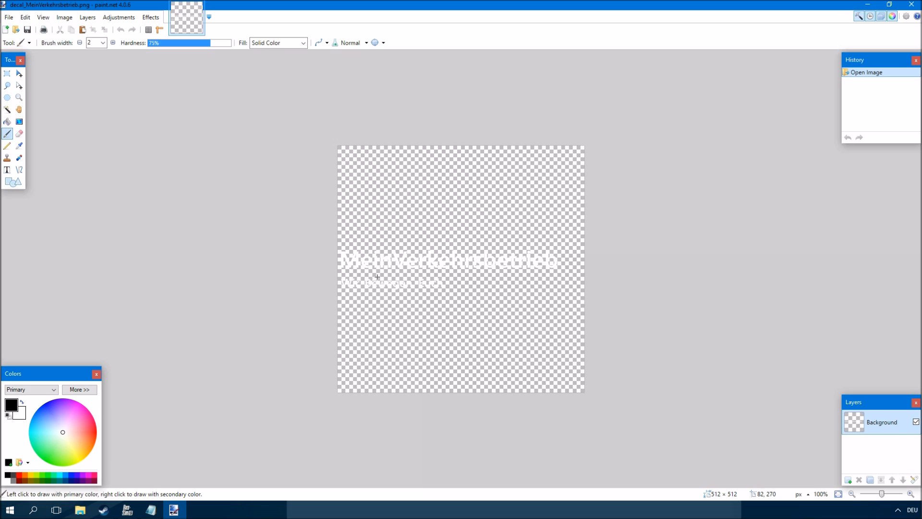
- Add a new layer, move it beneath the Background layer, and fill it using the Paint Bucket
left_click(850, 478)
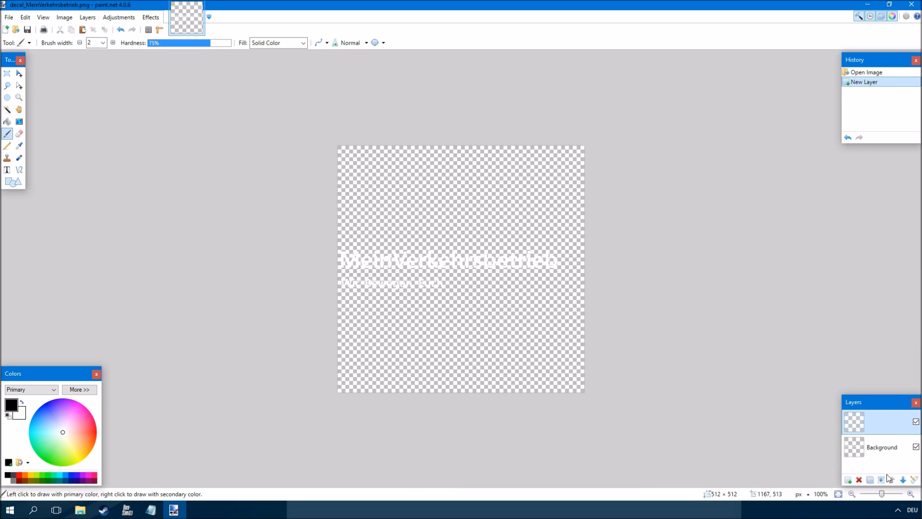
left_click(903, 479)
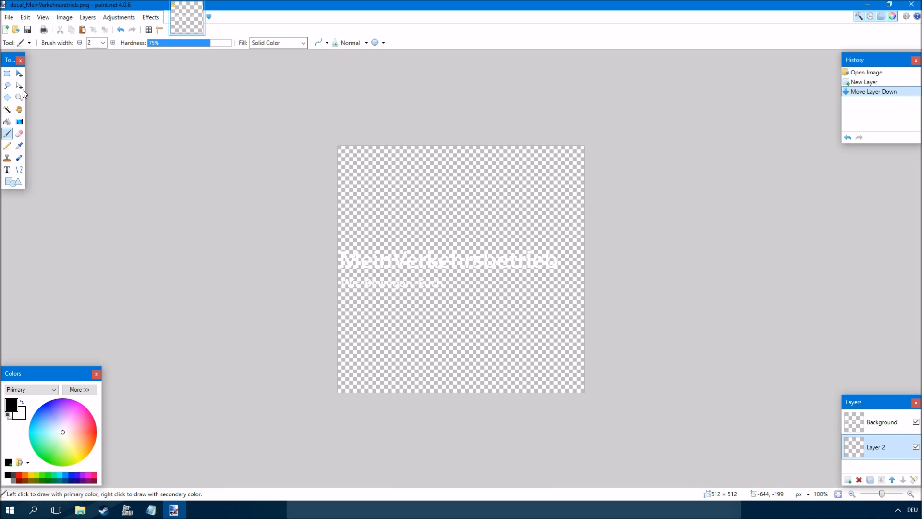
left_click(8, 122)
left_click(537, 255)
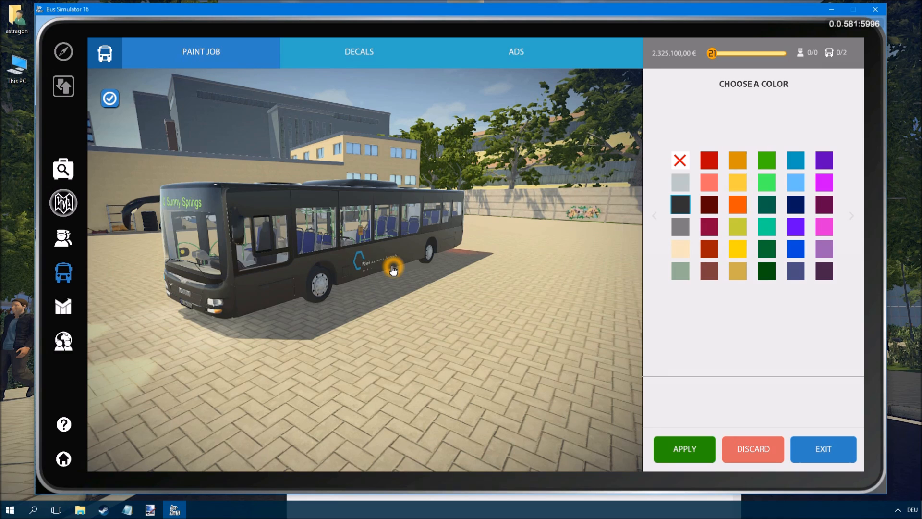
- Preview several paint job colors on the bus in the game and discard the changes
left_click(715, 213)
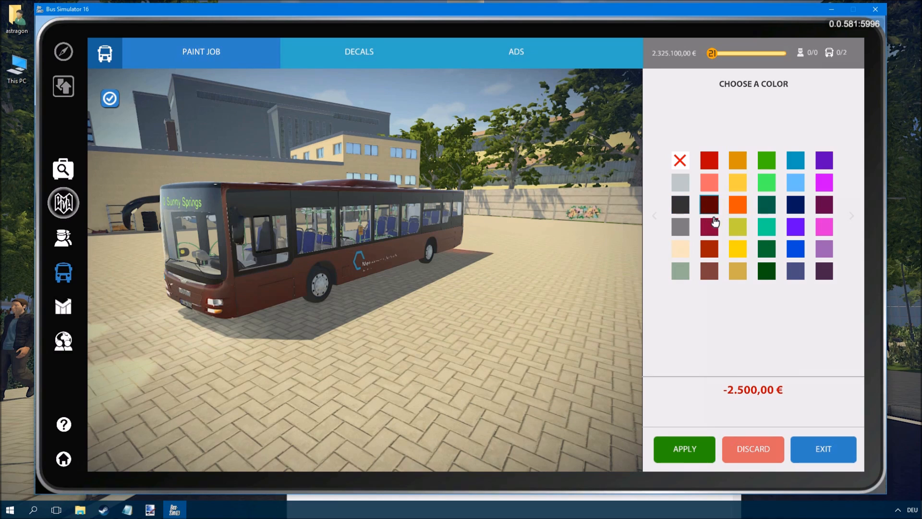
left_click(710, 225)
left_click(685, 233)
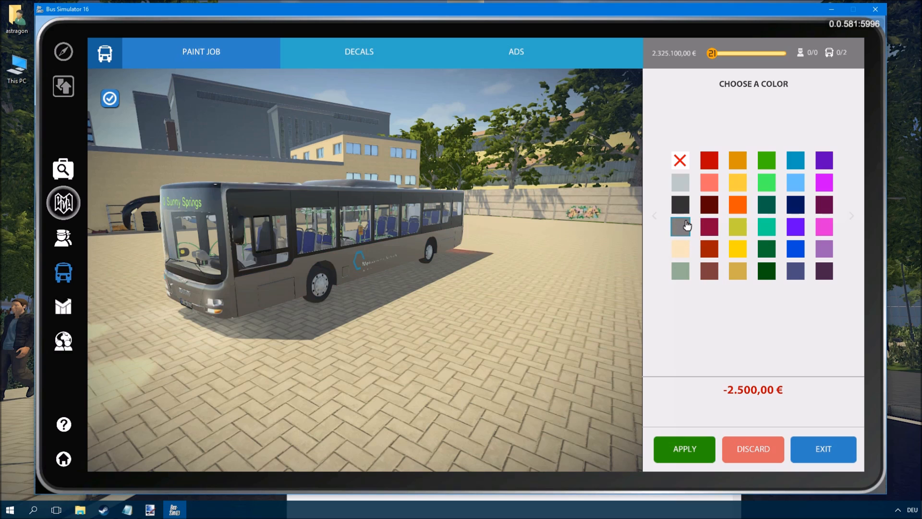
left_click(679, 187)
left_click(684, 212)
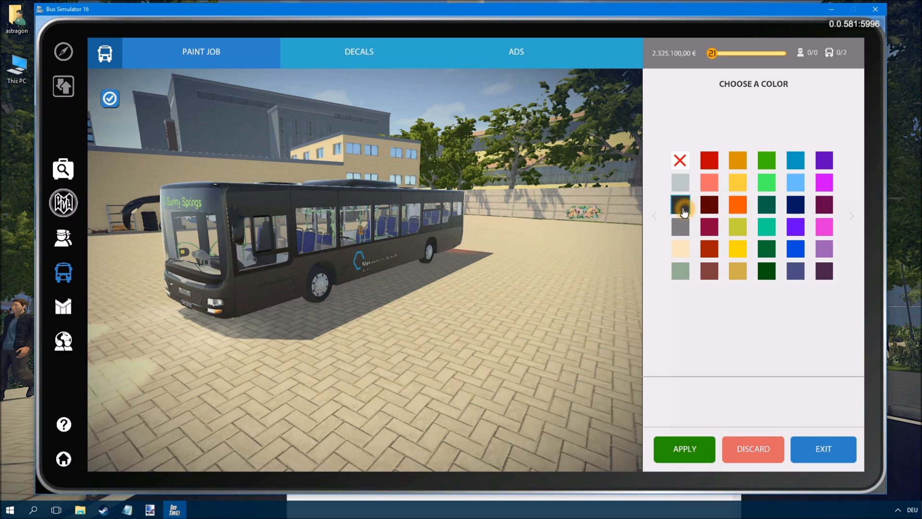
left_click(649, 254)
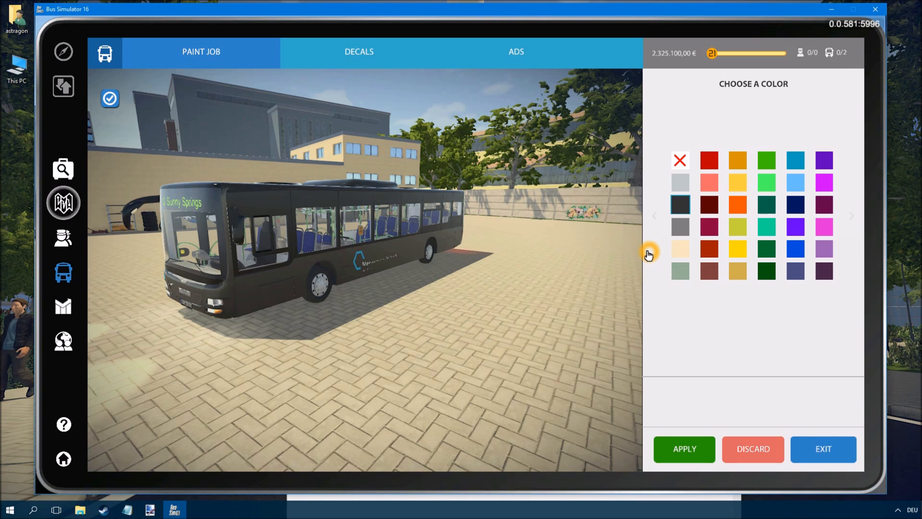
left_click(754, 442)
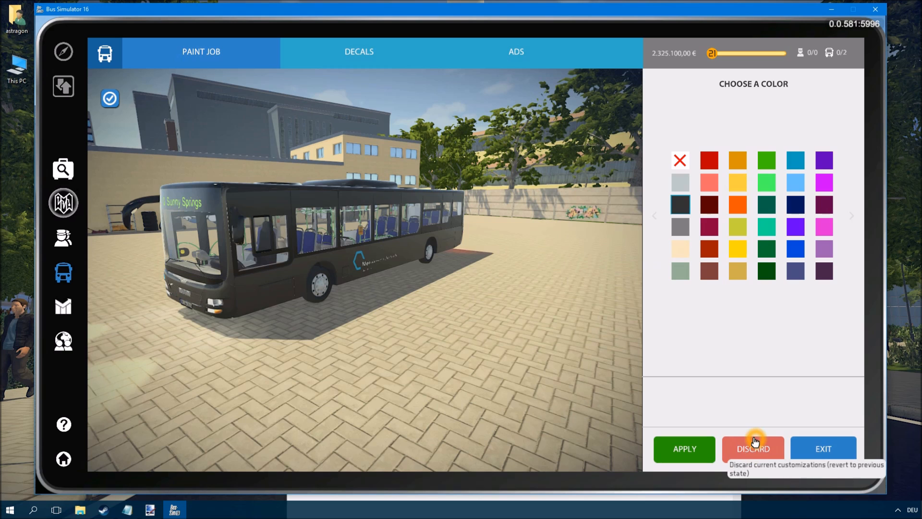
- Open the Decals section and inspect the Mein Verkehrsbetrieb decal on the bus from different angles
left_click(361, 52)
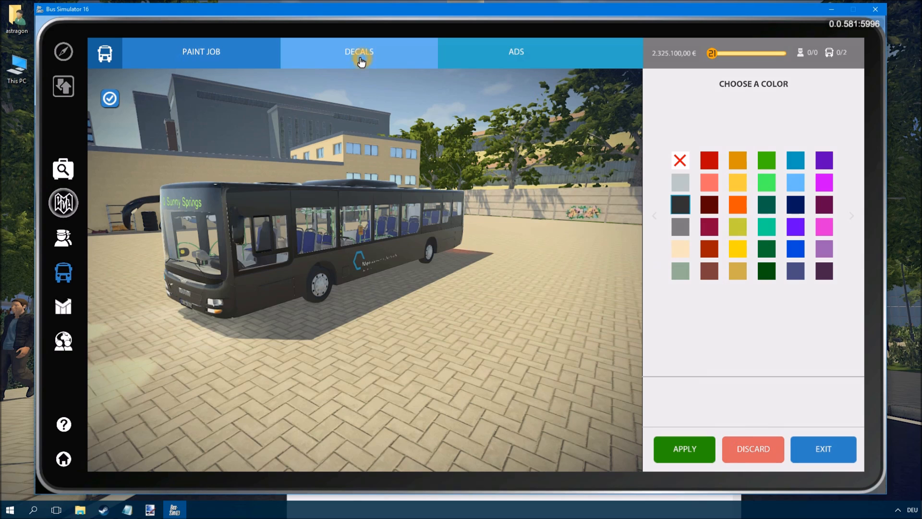
left_click(406, 261)
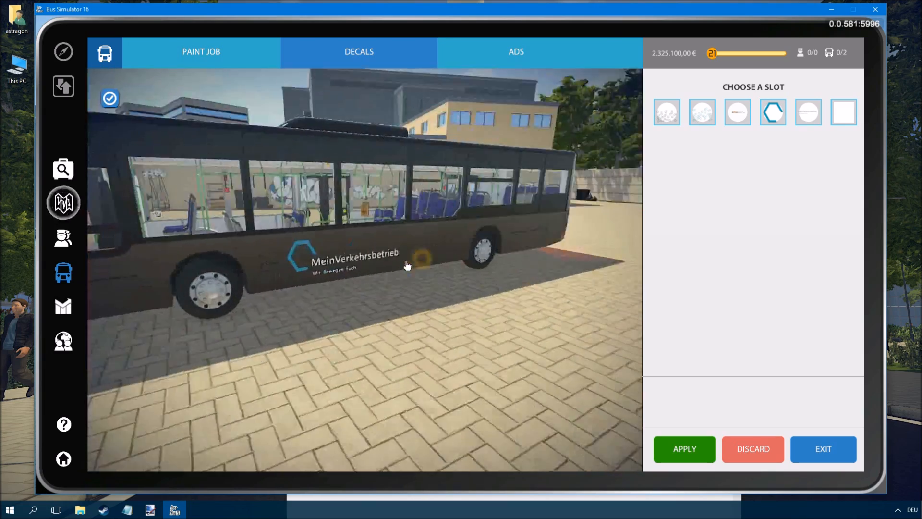
scroll(396, 272, "down", 5)
left_click_drag(462, 276, 422, 270)
left_click(357, 281)
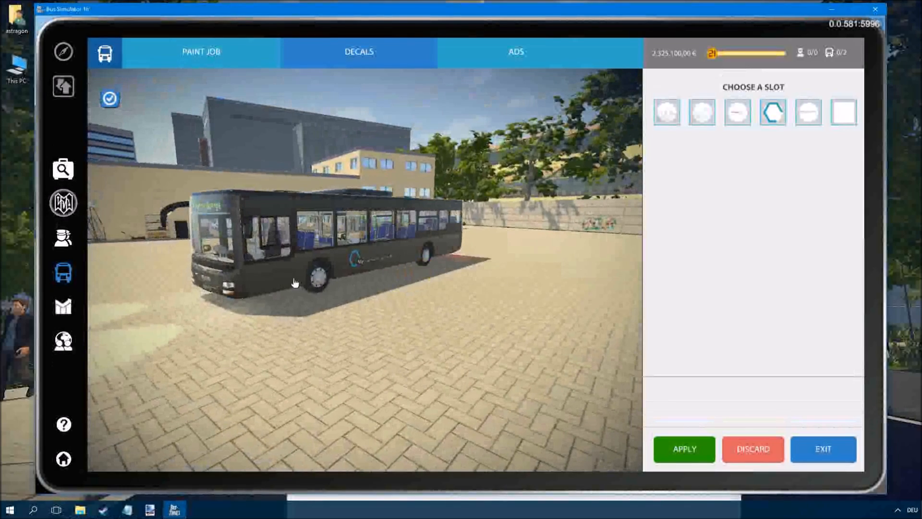
scroll(295, 281, "up", 5)
scroll(295, 281, "down", 3)
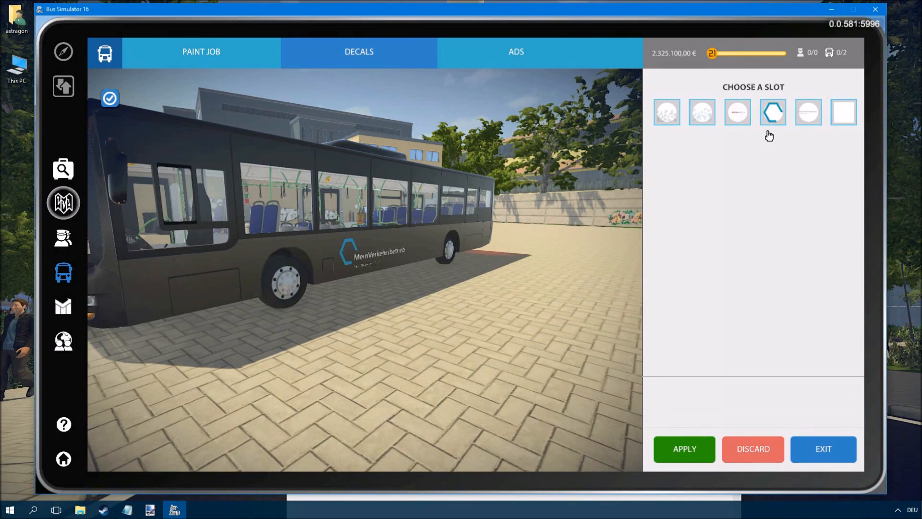
left_click(633, 154)
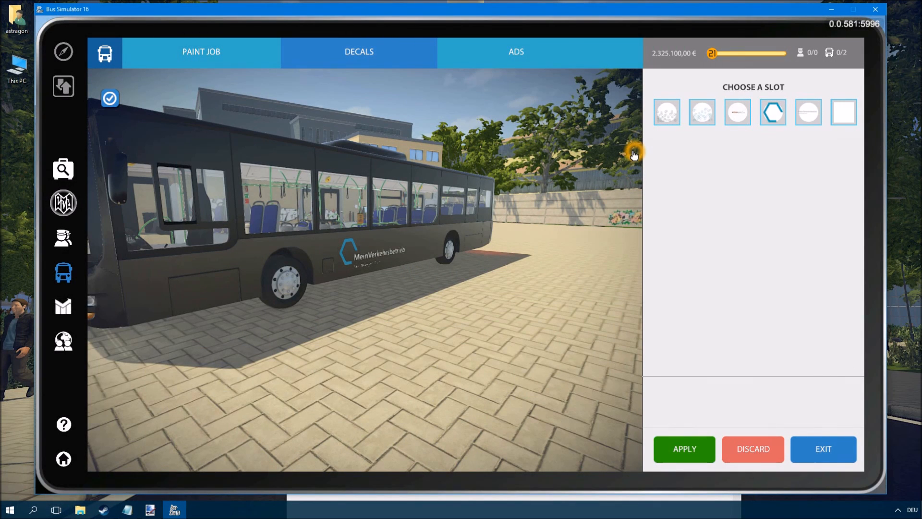
- Select the last decal slot and assign the custom image decal from the second decal page
left_click(839, 117)
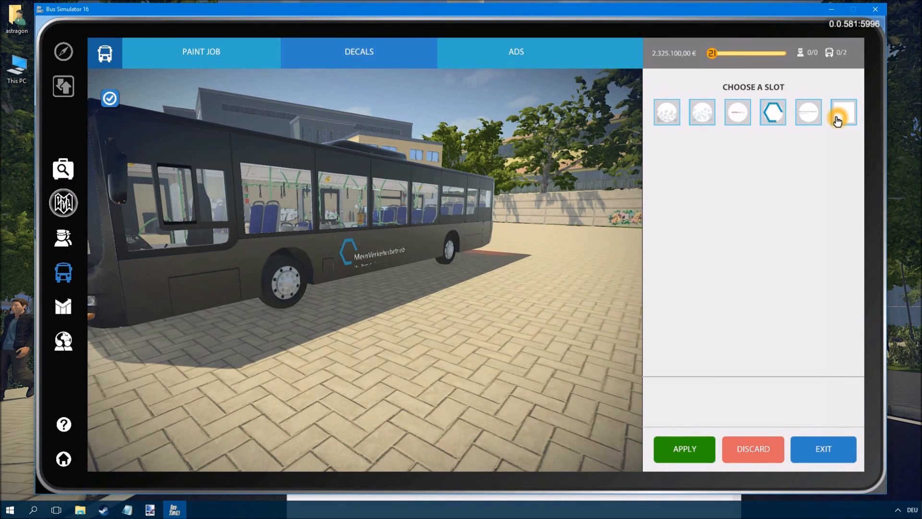
left_click(843, 117)
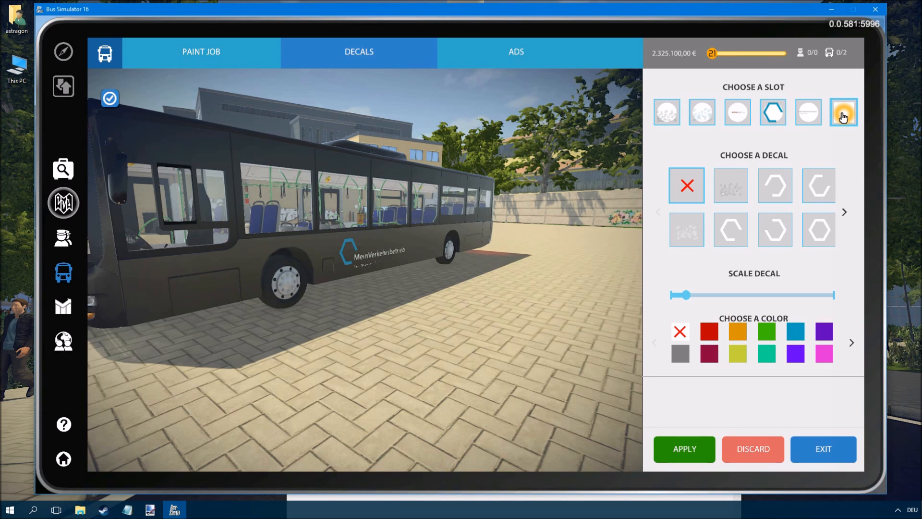
left_click(843, 212)
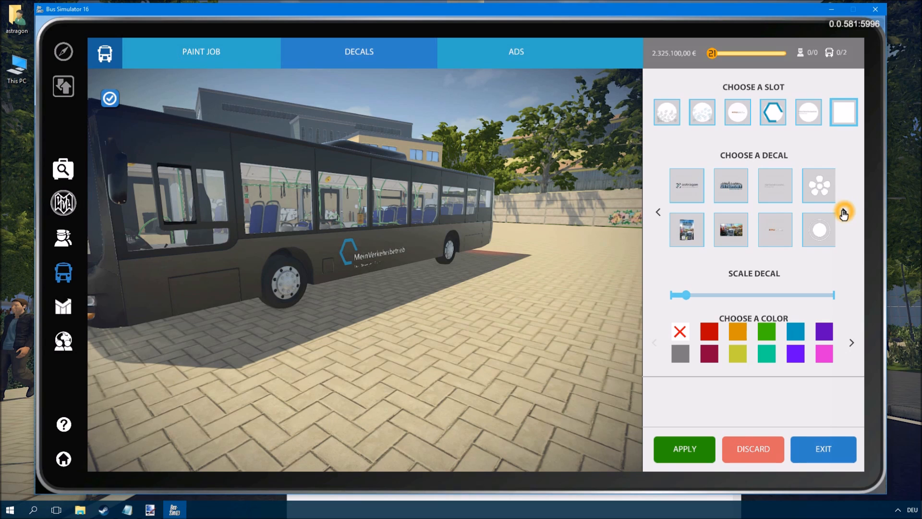
left_click(699, 240)
left_click(388, 315)
left_click_drag(474, 264, 434, 263)
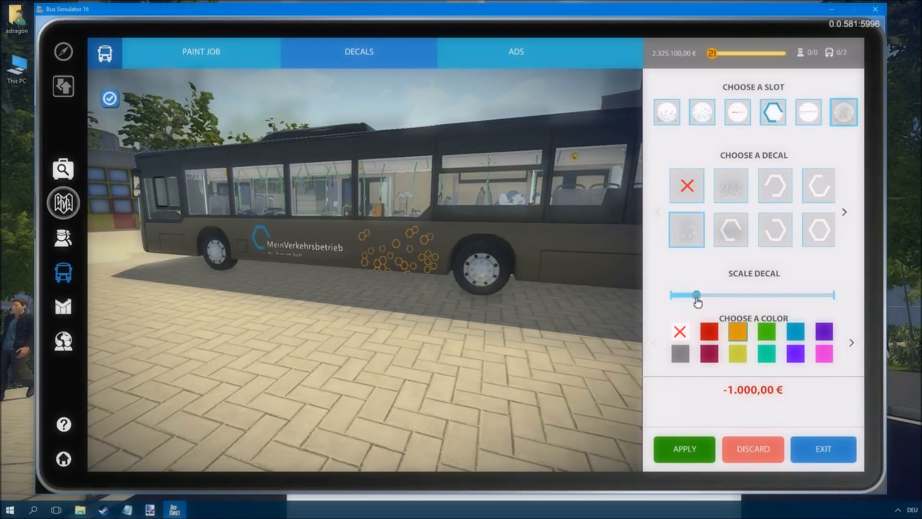
- Adjust the decal scale on the bus side, then clear the slot with the empty decal option
left_click_drag(697, 301, 703, 304)
left_click(696, 299)
left_click_drag(412, 288, 411, 289)
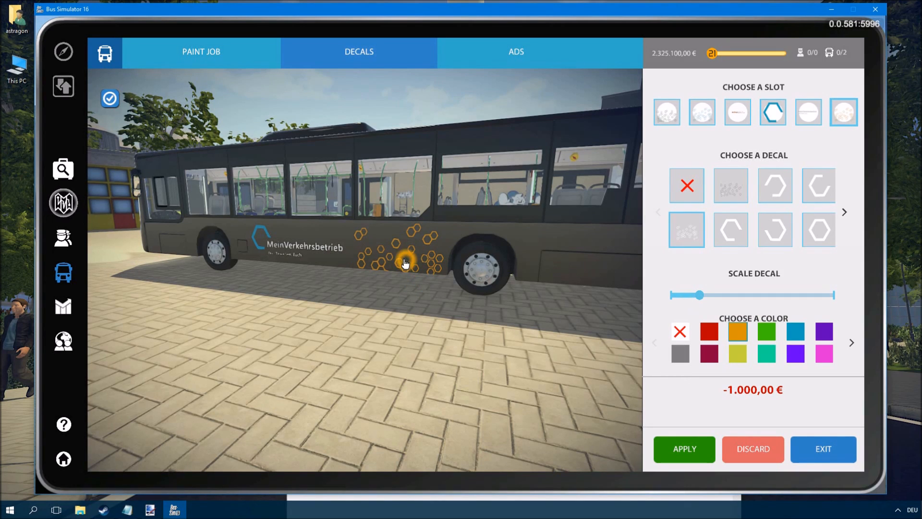
left_click_drag(444, 272, 433, 273)
left_click(432, 267)
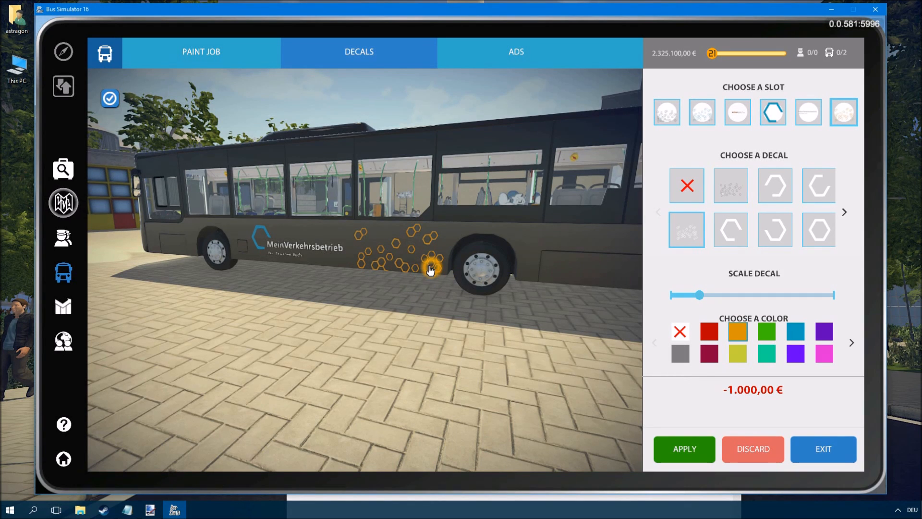
left_click(688, 188)
left_click(687, 186)
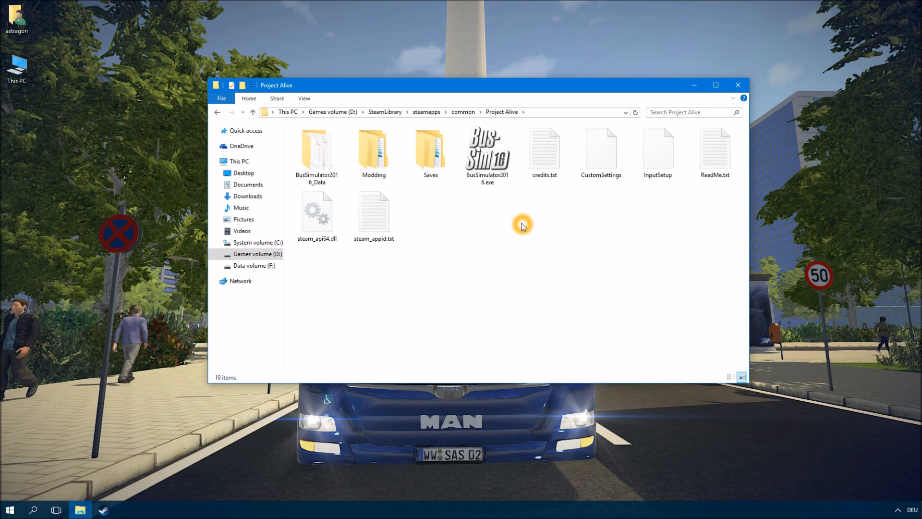
- Create a new folder named Tutorial 01-3 inside the Modding folder and open it
double_click(381, 158)
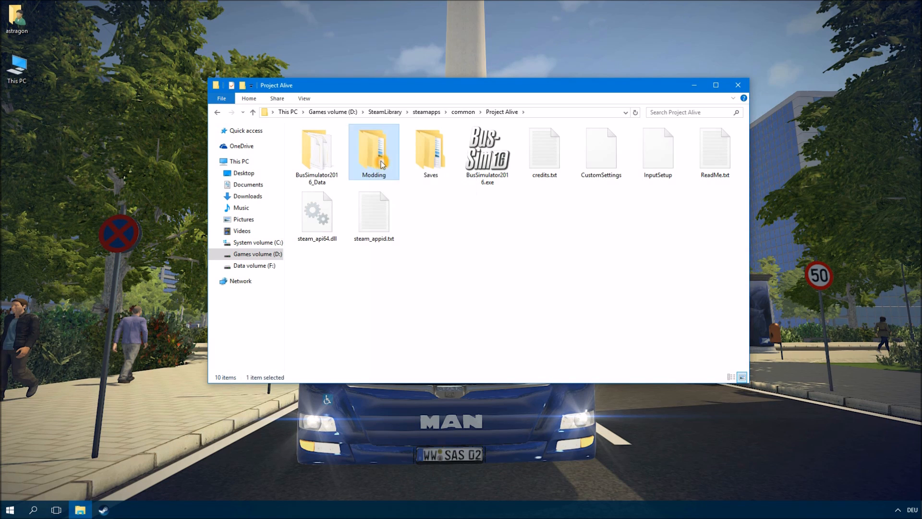
right_click(439, 230)
mouse_move(483, 371)
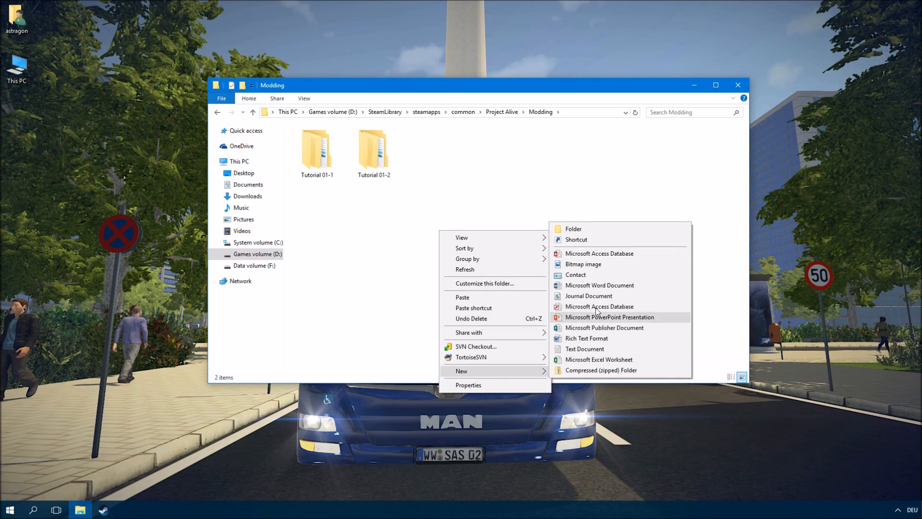
left_click(571, 231)
type("Tutorial 01-")
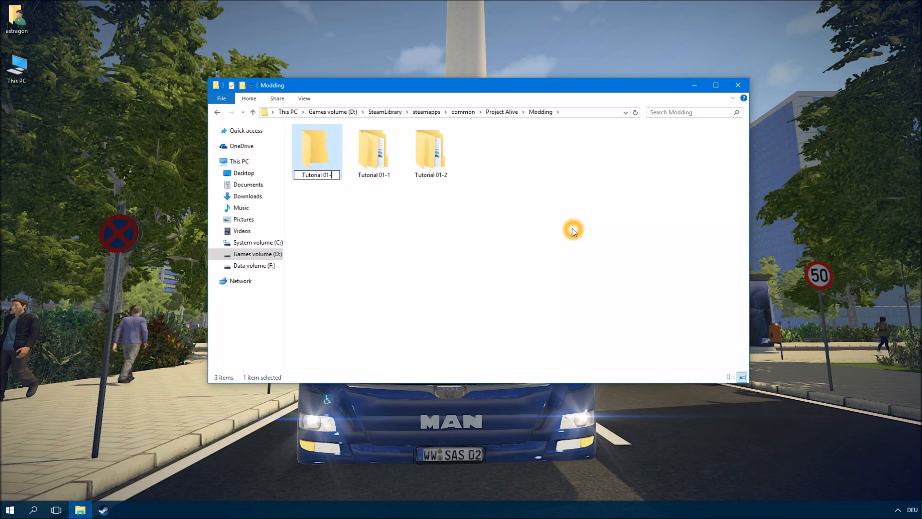
type("3")
key("Return")
key("Return")
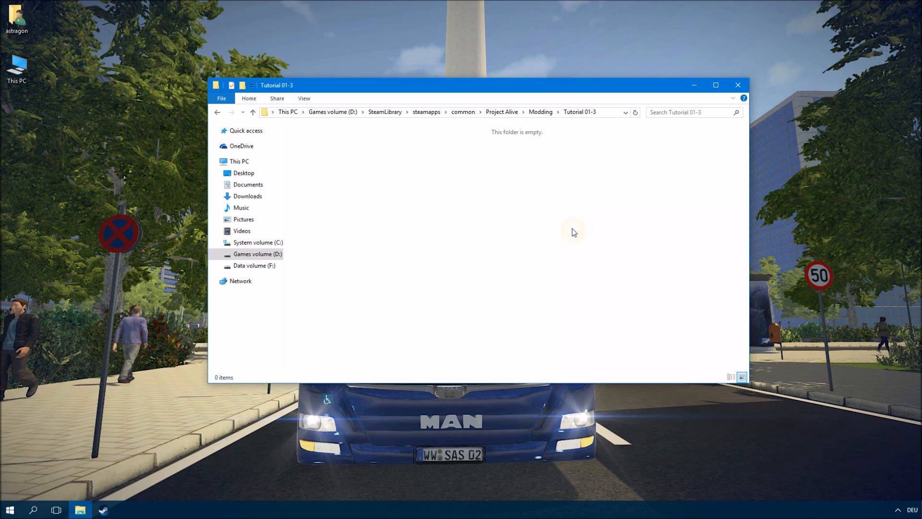
- Create a folder named MyMod inside Tutorial 01-3 and open it
right_click(573, 232)
mouse_move(598, 369)
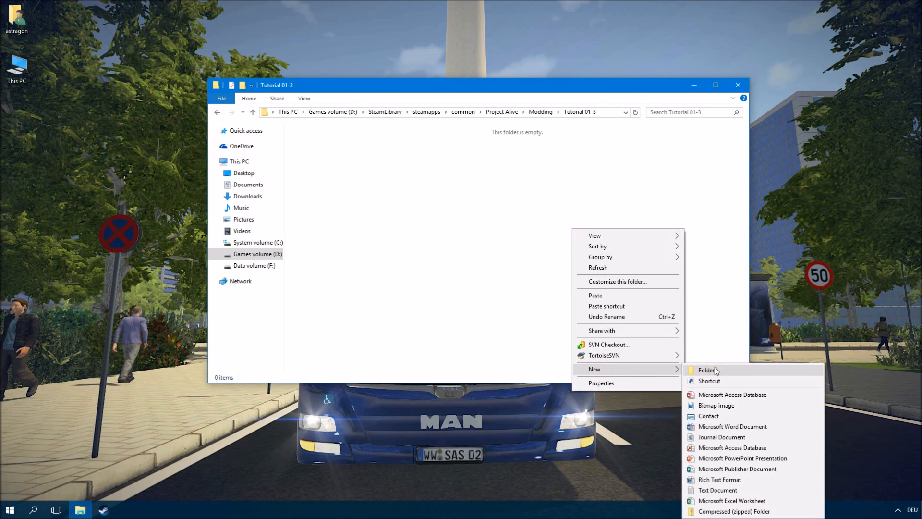
left_click(705, 370)
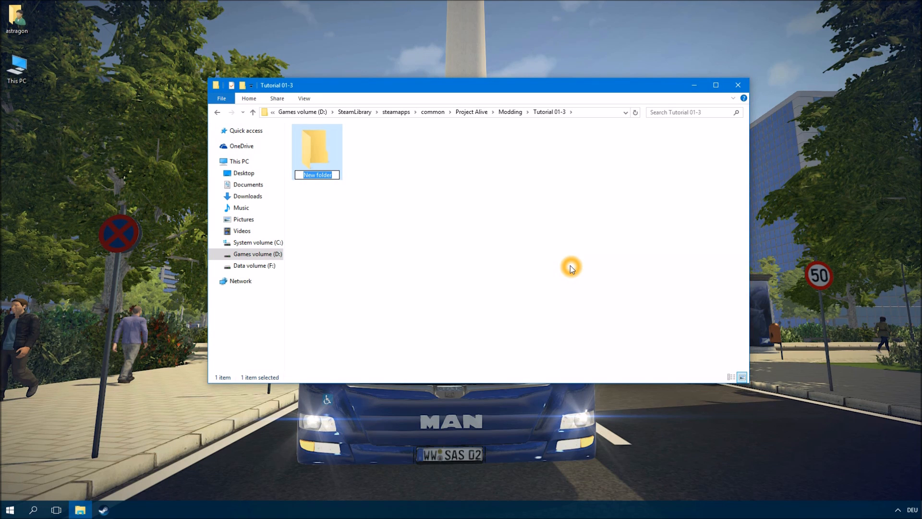
type("MyMod")
key("Return")
double_click(298, 173)
left_click(339, 171)
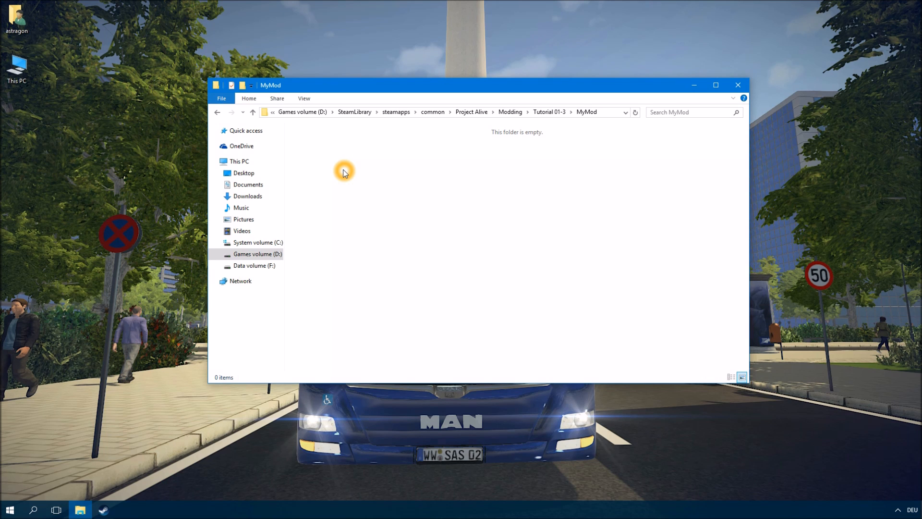
- Create a new folder named Decals inside the MyMod folder
right_click(343, 171)
mouse_move(417, 311)
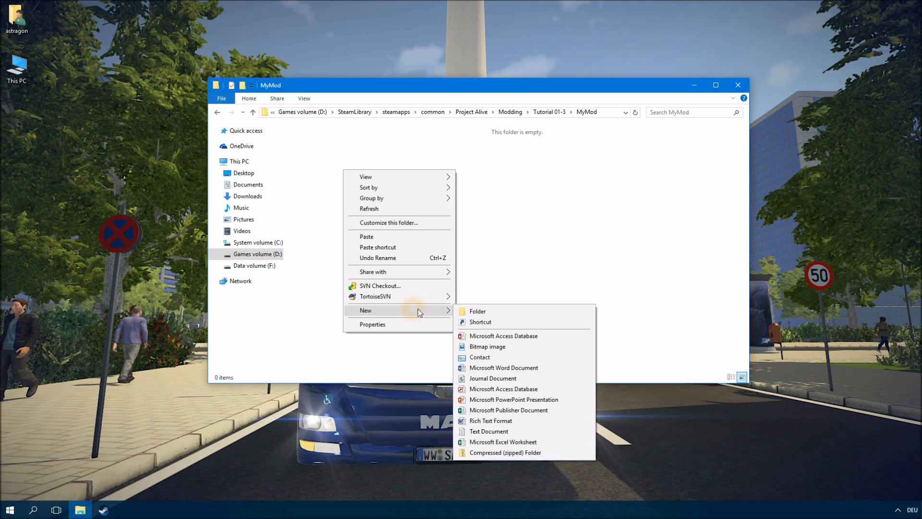
left_click(465, 311)
type("Decals")
key("Return")
- Create a new text document in MyMod, rename it Decals.ini, and accept the file extension change
left_click(363, 224)
right_click(363, 225)
mouse_move(416, 361)
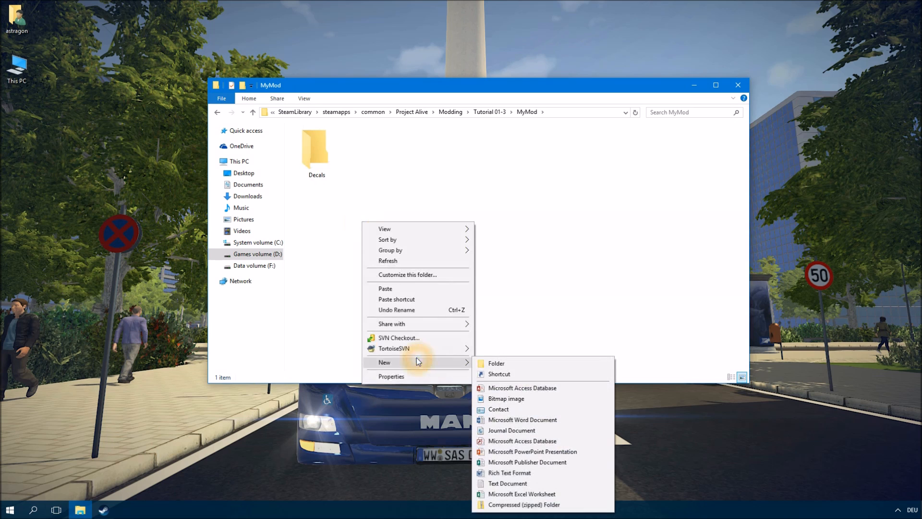
left_click(510, 487)
type("Decals")
key("Delete")
key("Delete")
key("Delete")
key("Delete")
type(".in")
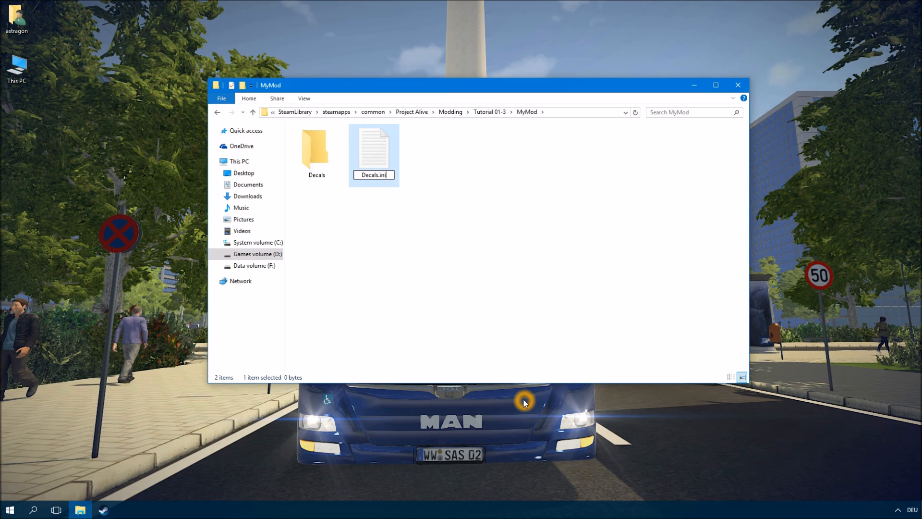
type("i")
key("Return")
left_click(504, 259)
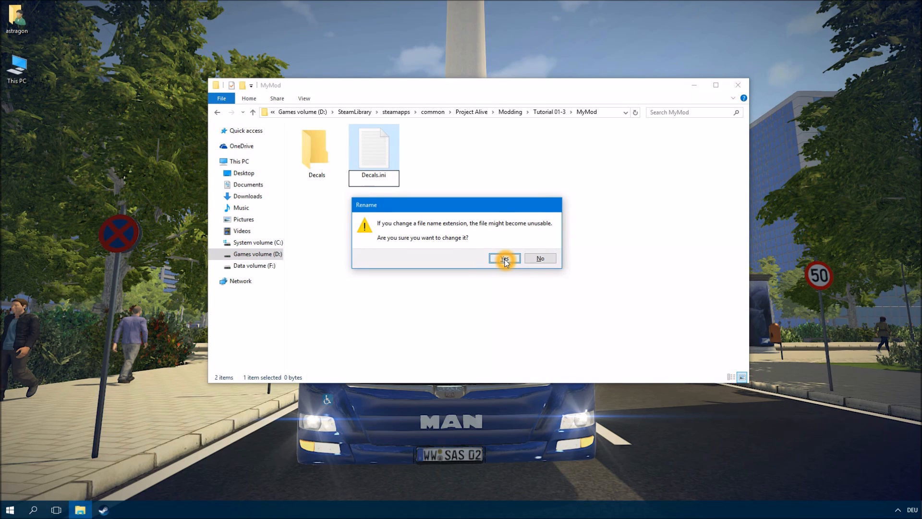
left_click(504, 260)
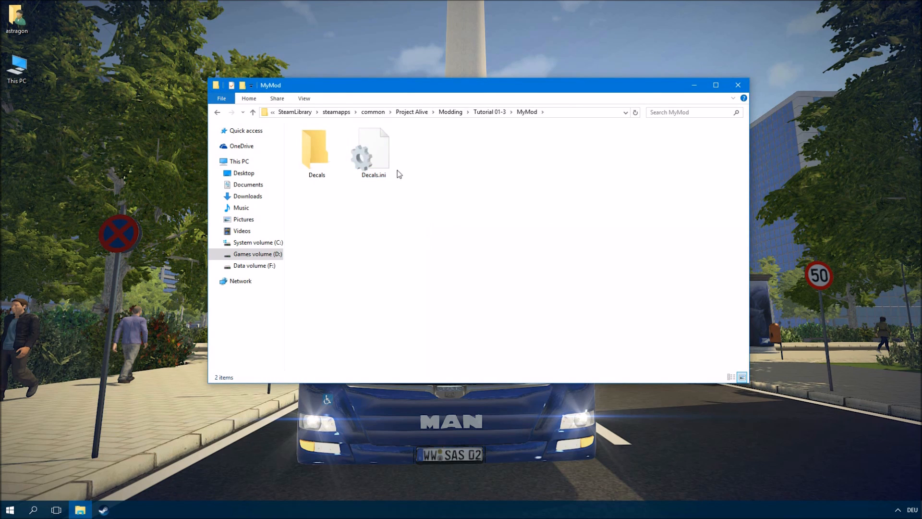
- Open Decals.ini in Notepad and write a [General] section header followed by a Name = line
double_click(389, 161)
left_click_drag(421, 294, 415, 201)
left_click(348, 271)
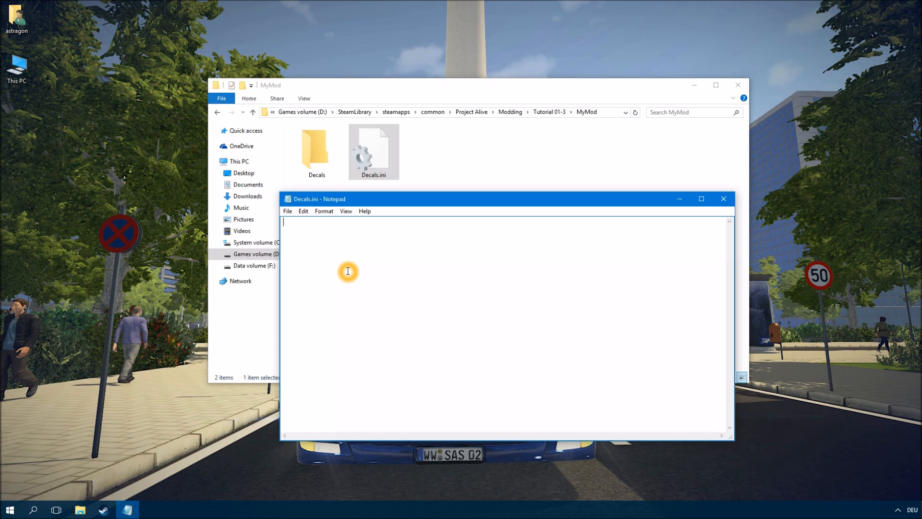
type("[")
type("General")
type("]")
type("Name =")
- Set the Name entry to MyMod and add the line Active = 1 below it
left_click(586, 113)
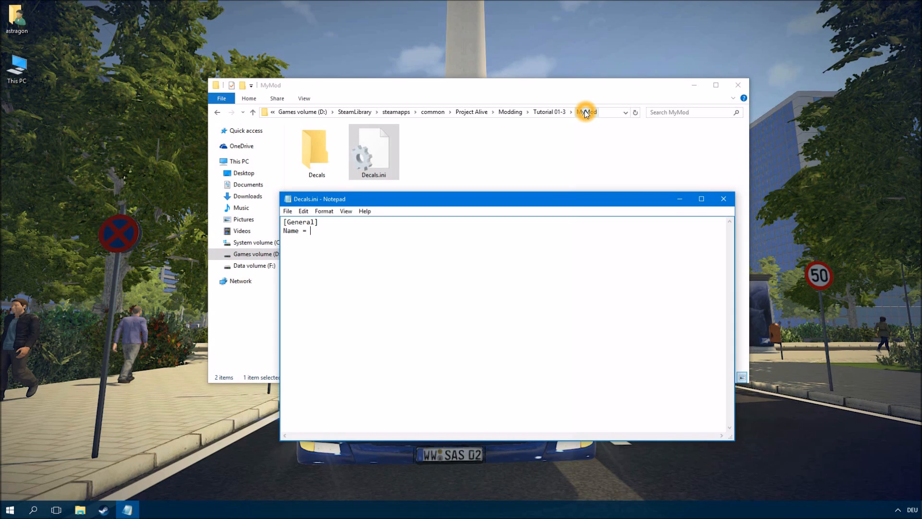
left_click(321, 232)
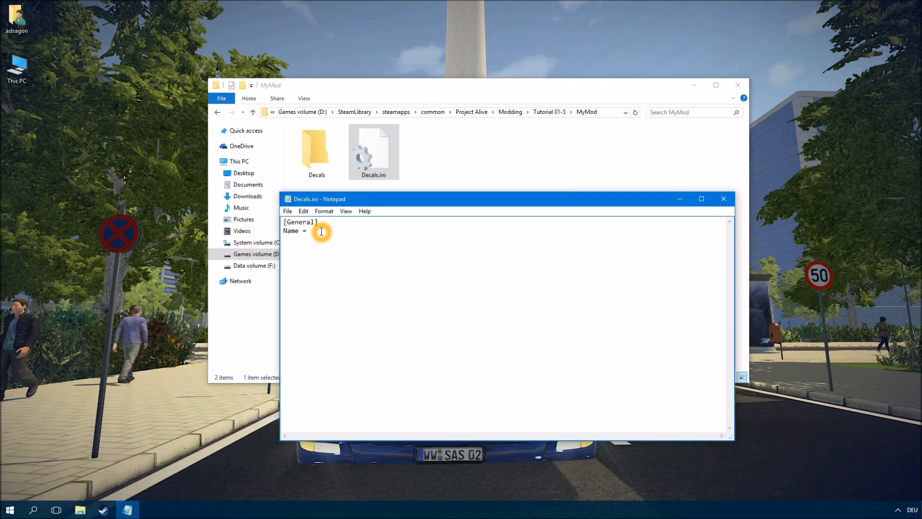
type("MyMod ")
type("Act")
type("ive = 1")
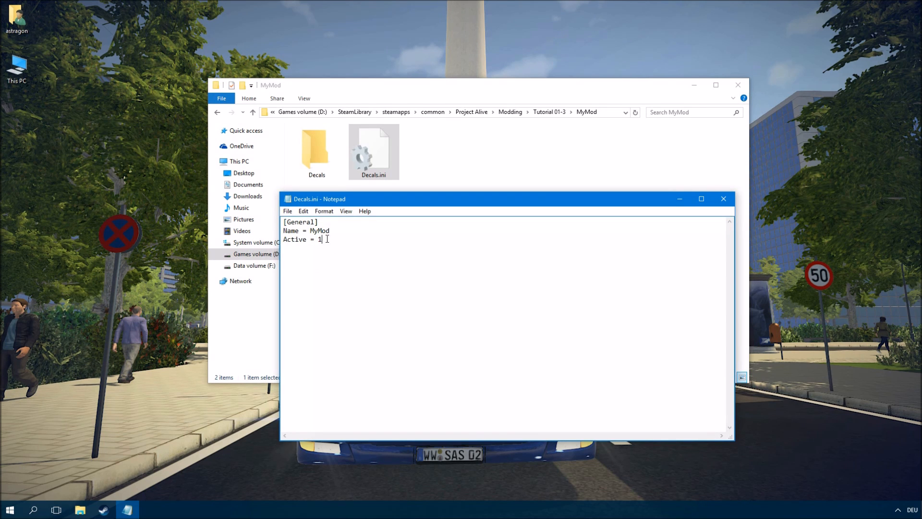
- Add the line BaseFolder = /Decals to Decals.ini and close Notepad
left_click(361, 243)
key("Return")
type("BaseFolder ")
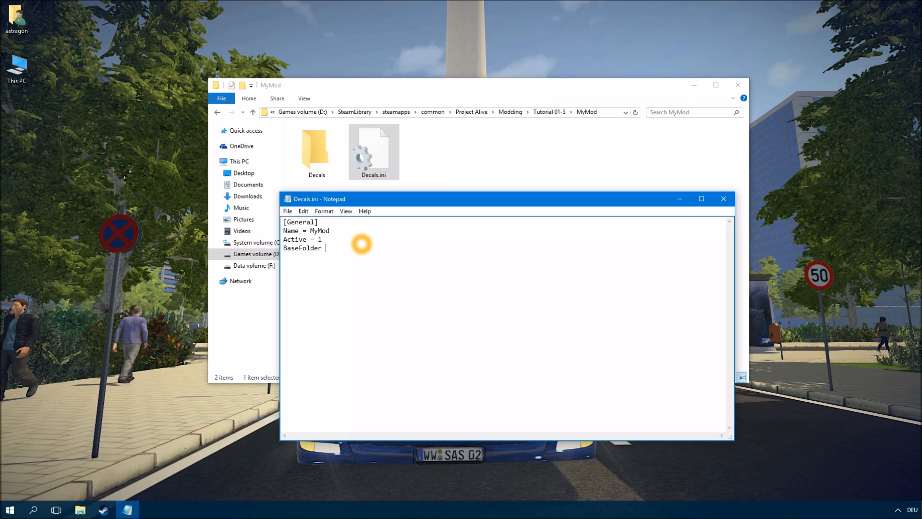
type("= /Decals")
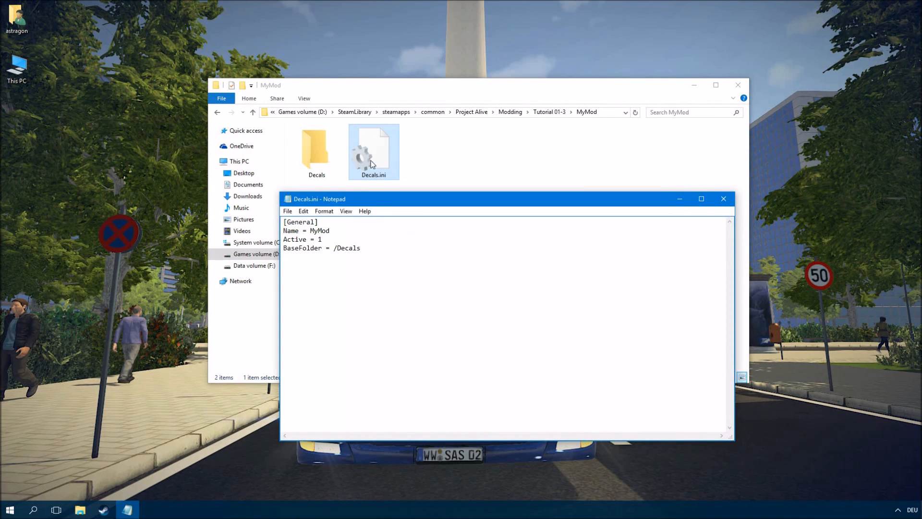
left_click(416, 272)
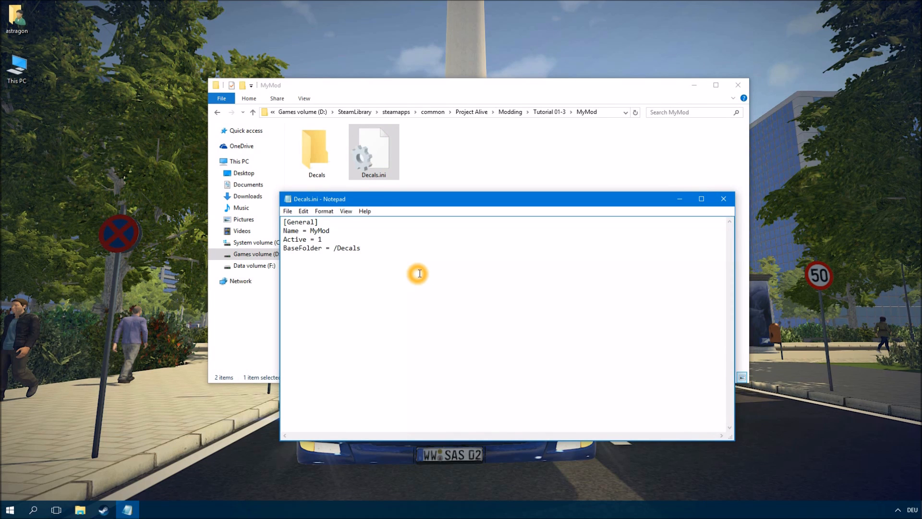
left_click(638, 238)
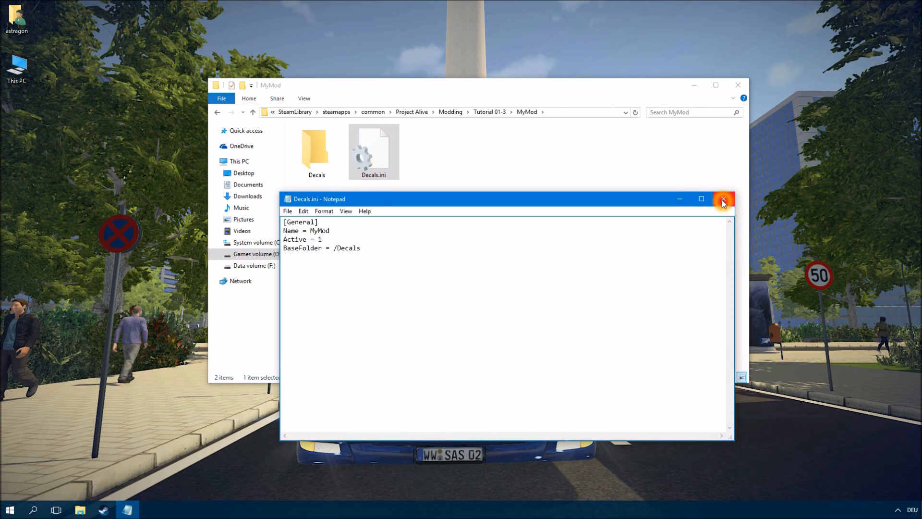
left_click(723, 199)
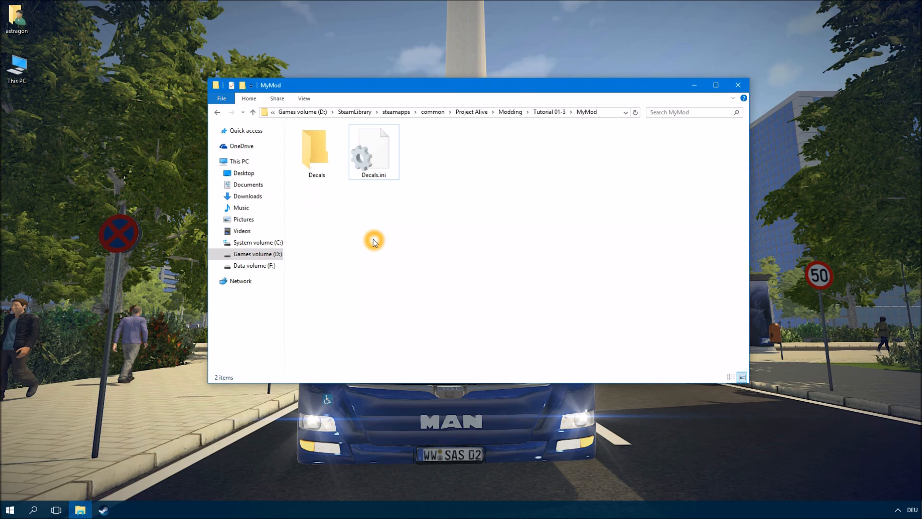
- Open the Decals subfolder and paste the decal_MeinVerkehrsbetrieb.png image into it
double_click(328, 166)
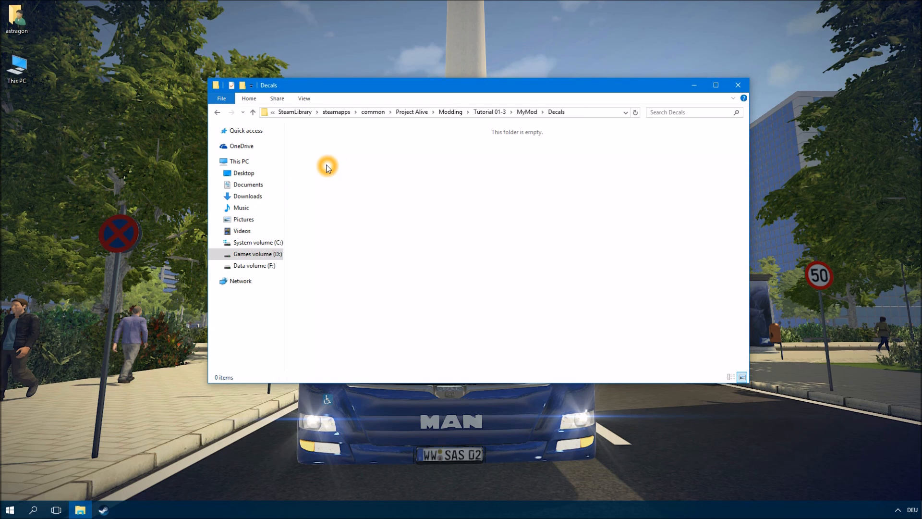
right_click(381, 185)
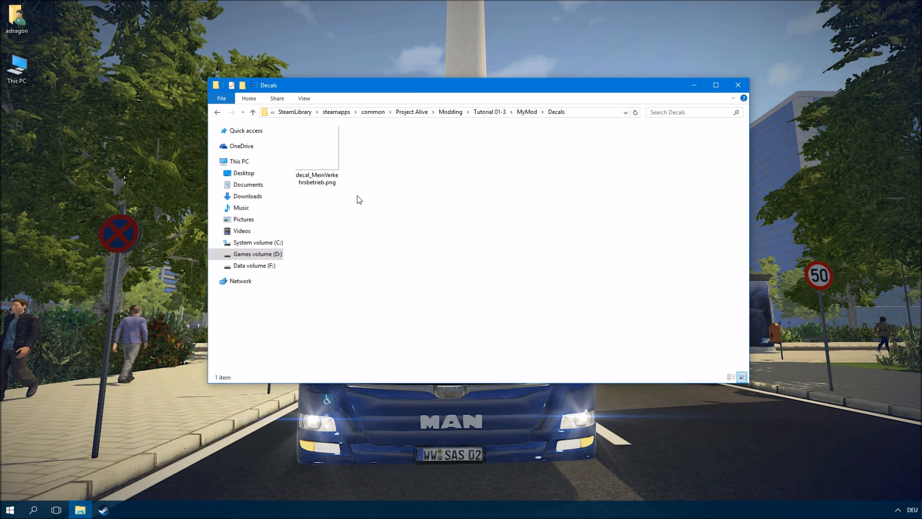
- Open decal_MeinVerkehrsbetrieb.png with another program from its context options
left_click(323, 170)
right_click(323, 171)
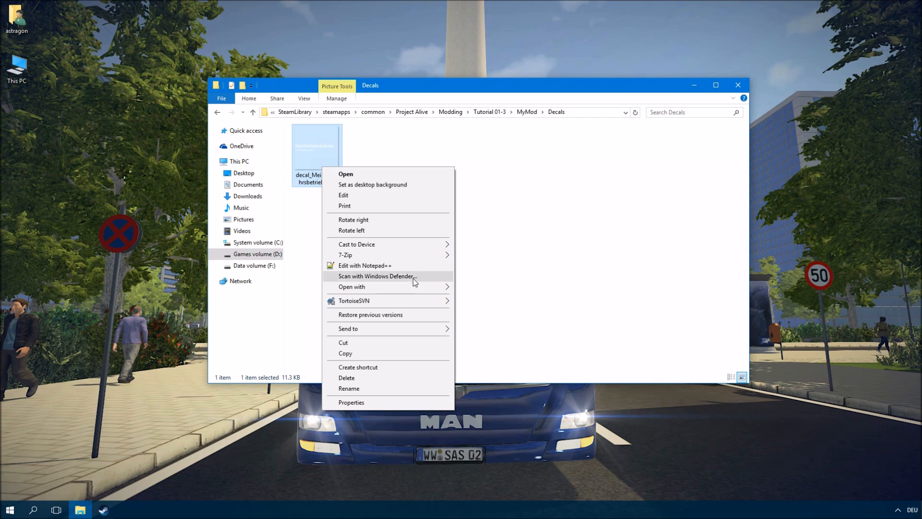
mouse_move(411, 286)
left_click(479, 319)
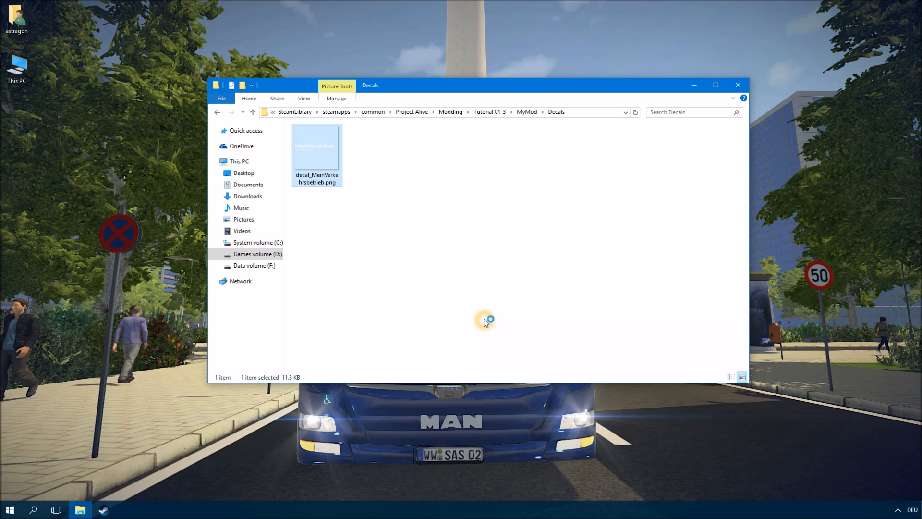